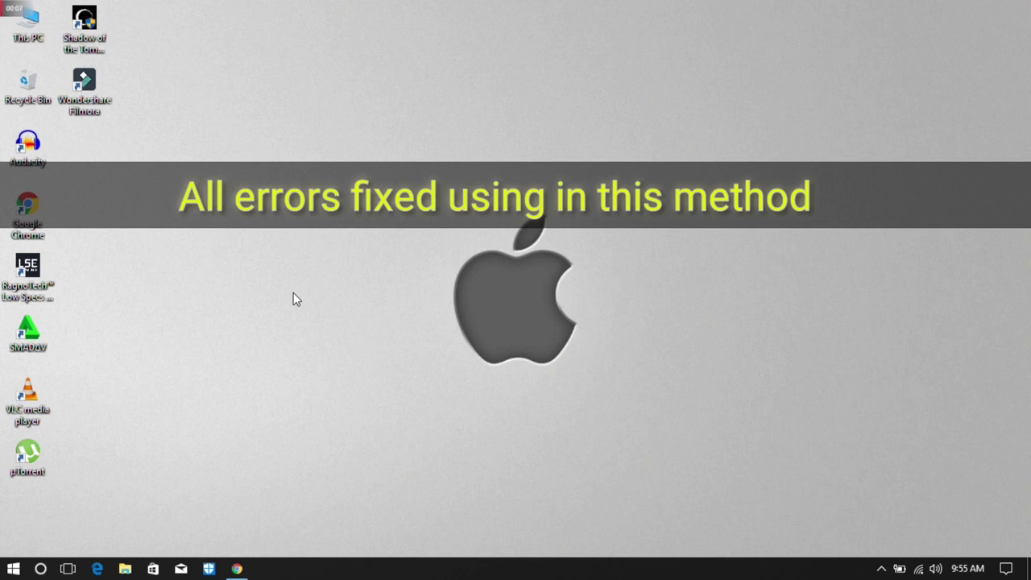
Step: In Chrome, download the English DirectX End-User Runtime Web Installer and show dxwebsetup.exe in its folder
left_click(240, 570)
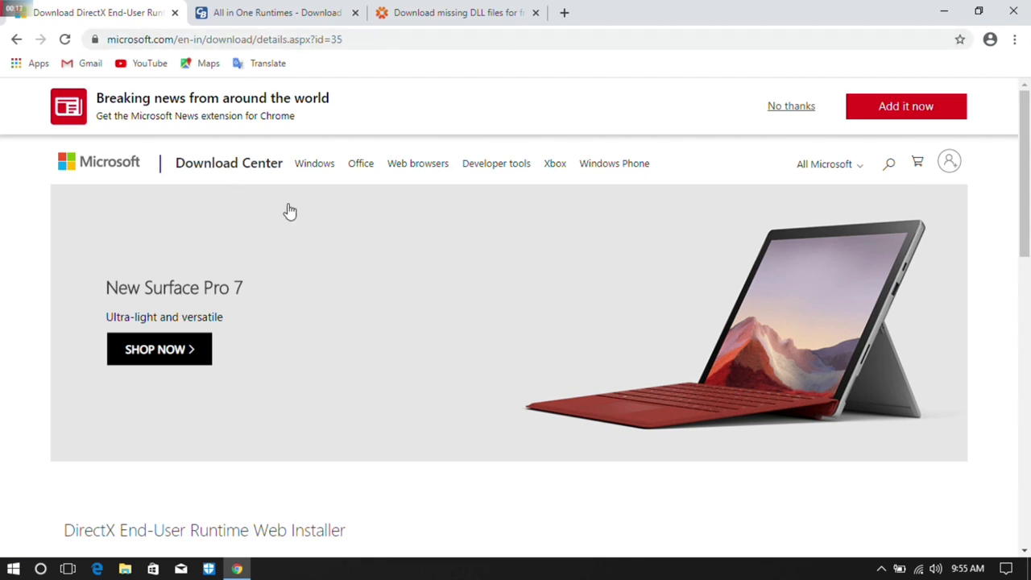
left_click_drag(1028, 167, 1029, 300)
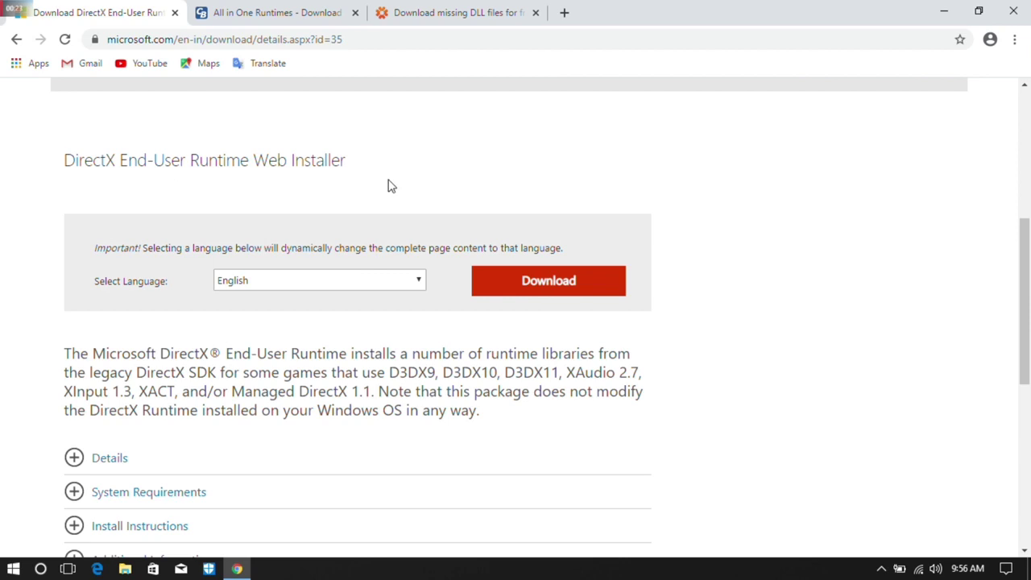
left_click(543, 288)
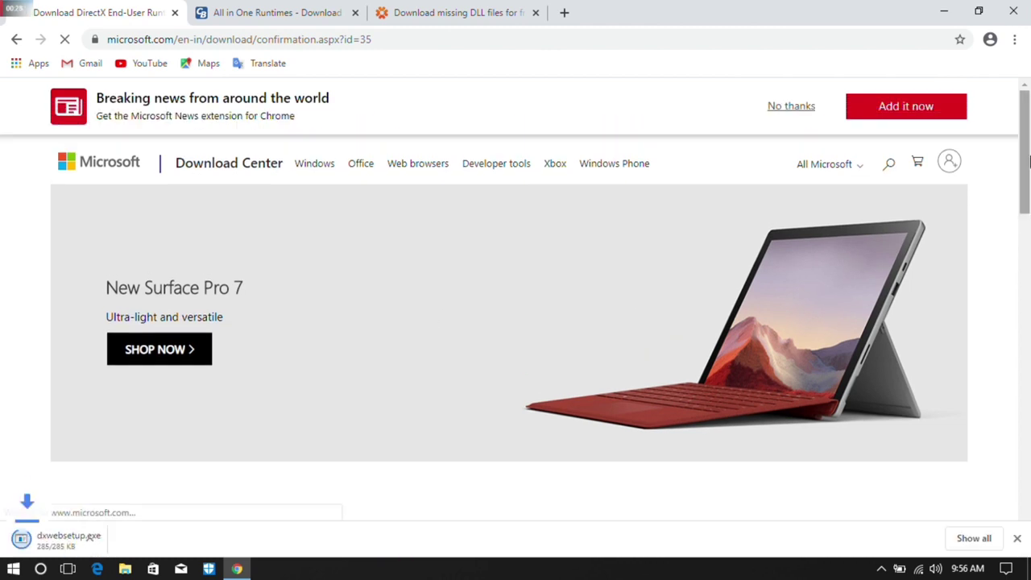
scroll(129, 456, "down", 2)
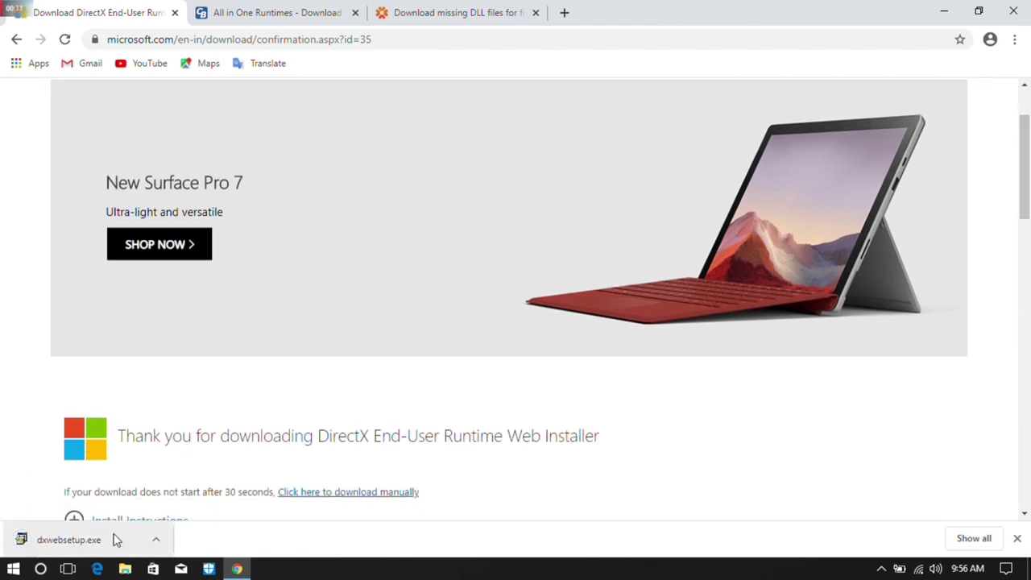
left_click(156, 540)
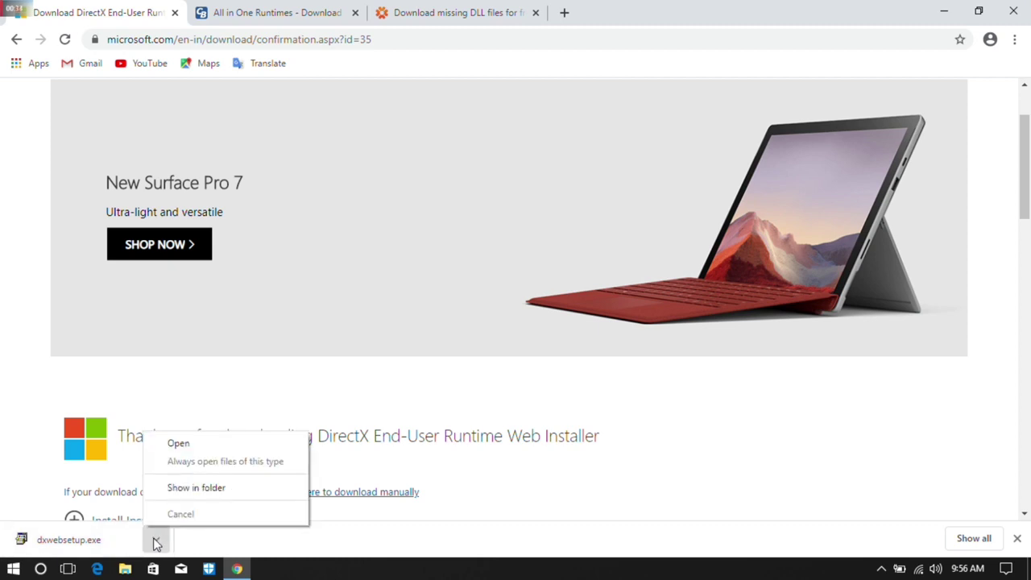
left_click(192, 487)
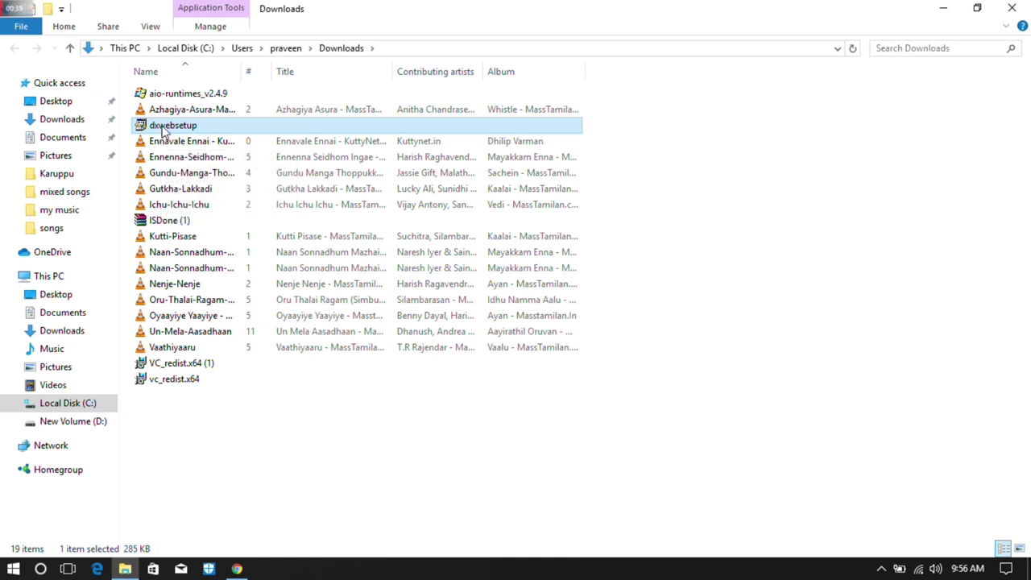
Step: Run dxwebsetup, accept the licence agreement, decline the Bing Bar and complete the DirectX setup
double_click(164, 125)
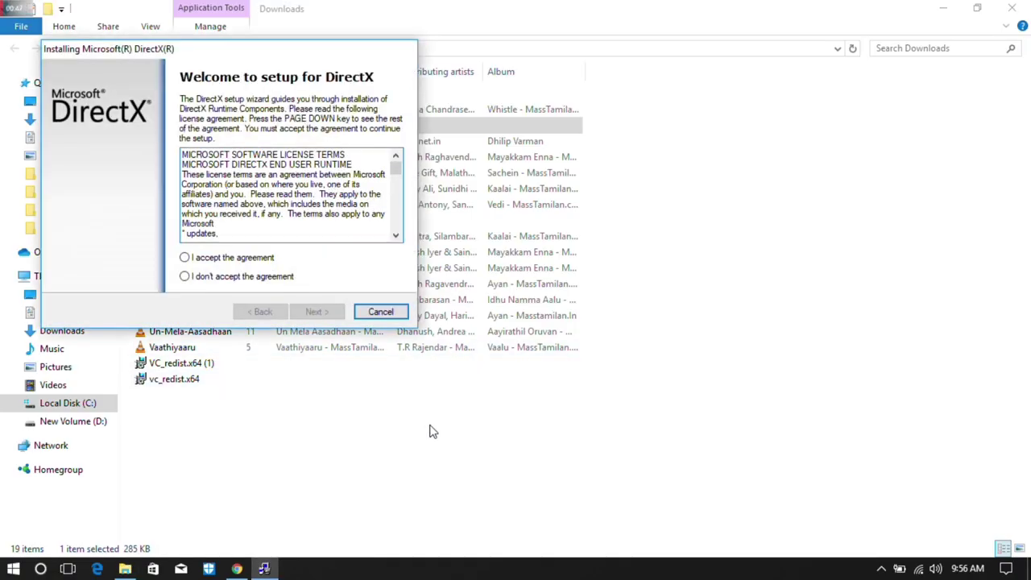
left_click(203, 260)
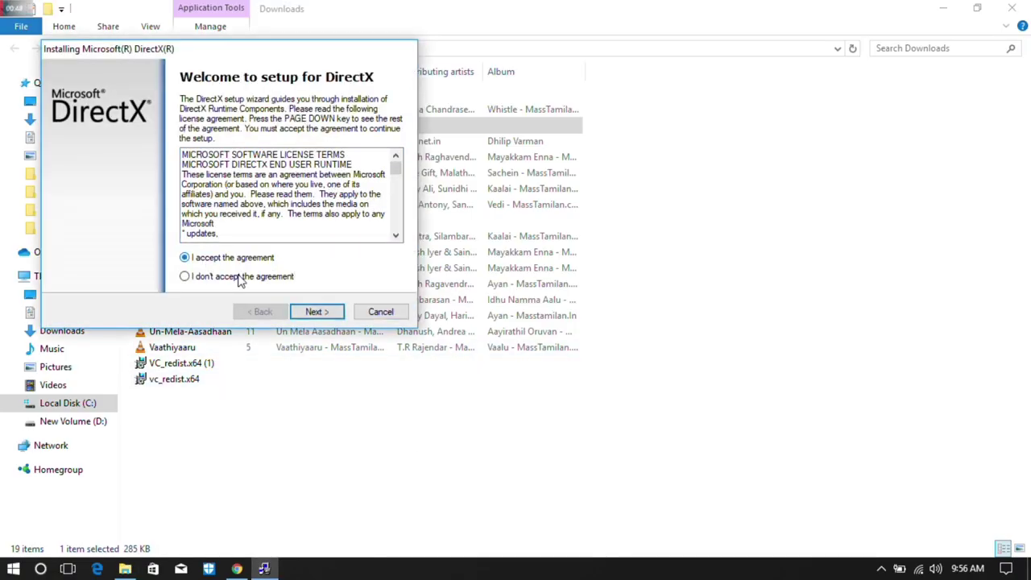
left_click(317, 312)
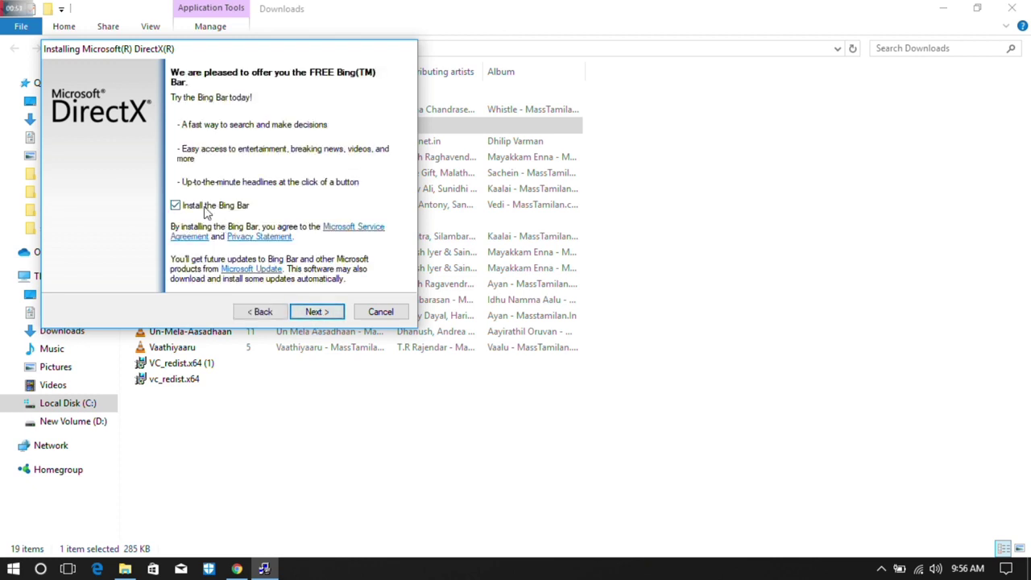
left_click(175, 206)
left_click(322, 313)
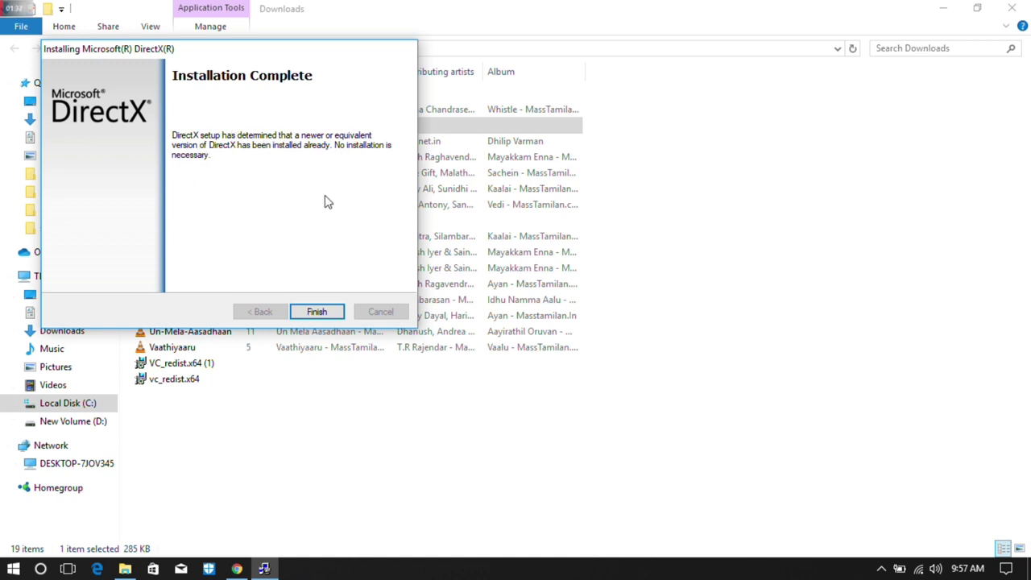
left_click(317, 313)
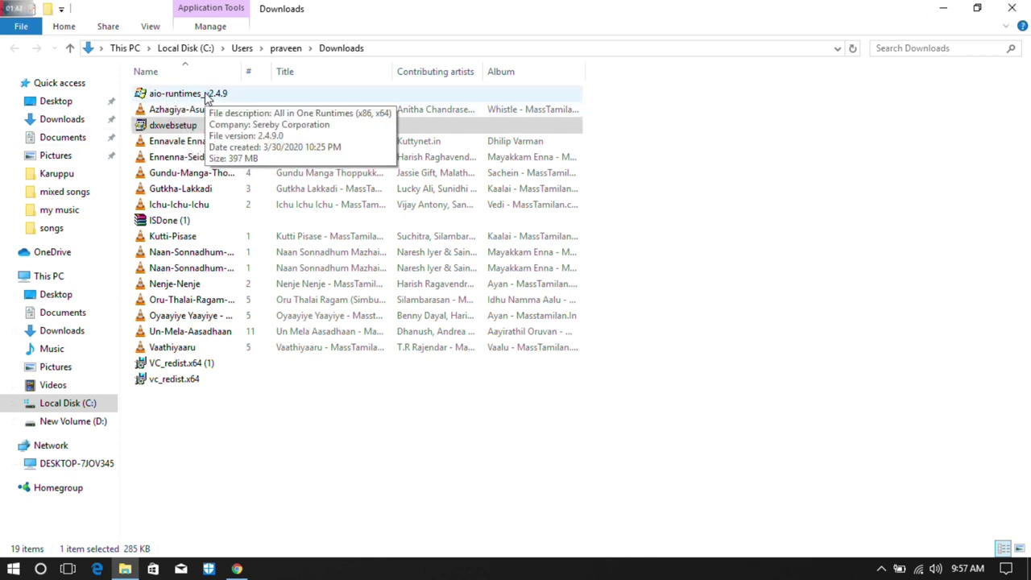
Step: View the All in One Runtimes download page in Chrome and return to the Downloads folder
left_click(236, 569)
left_click(260, 6)
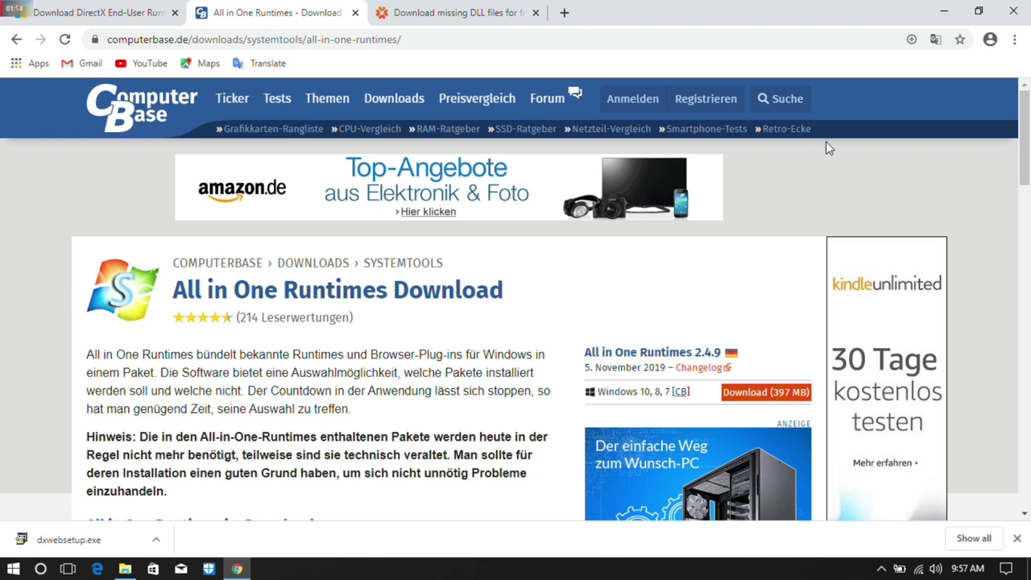
left_click(944, 12)
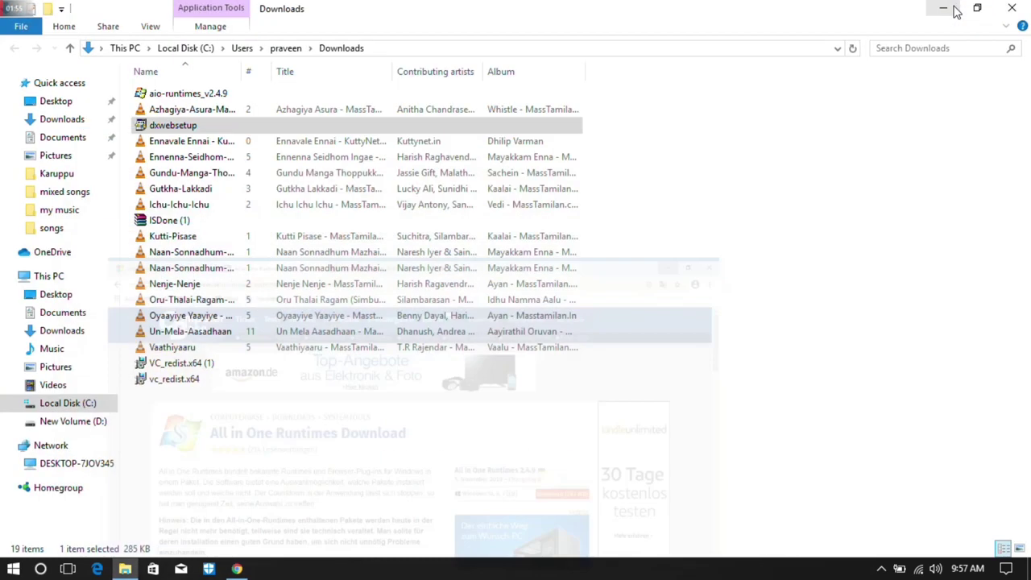
Step: Launch aio-runtimes_v2.4.9 from the Downloads folder and allow WinPKG.exe to make changes to the device
left_click(156, 99)
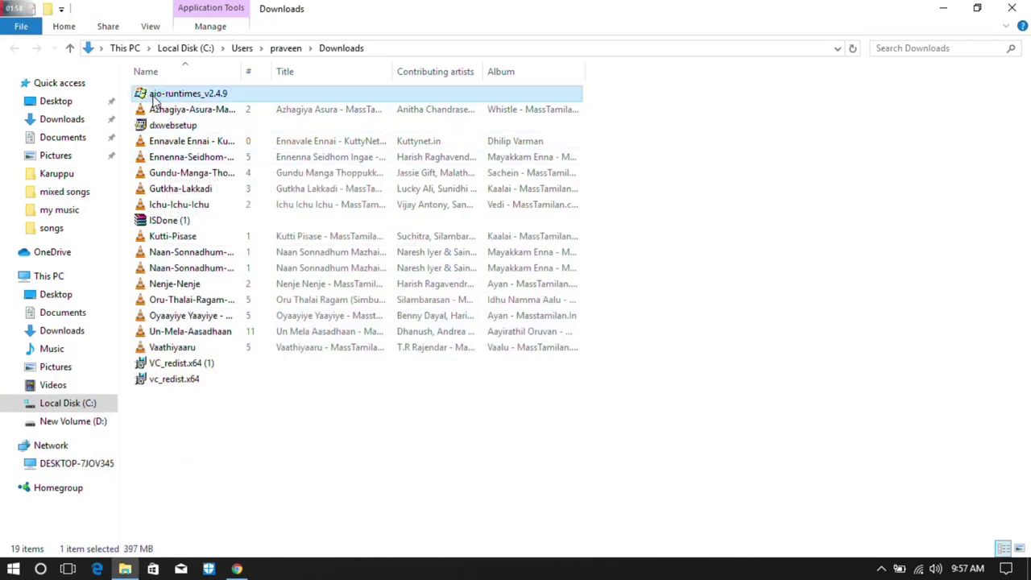
double_click(155, 99)
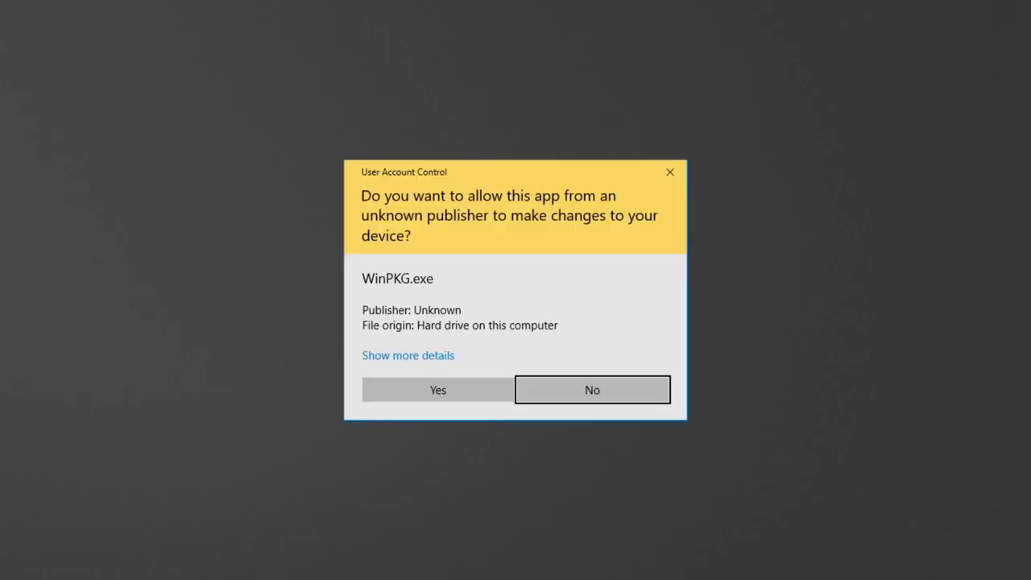
key("Left")
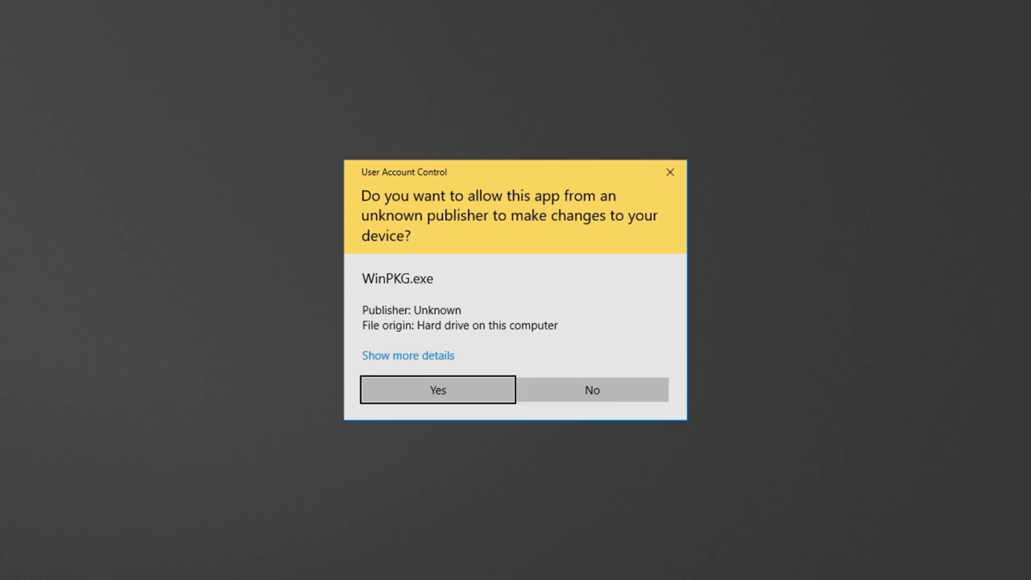
key("Return")
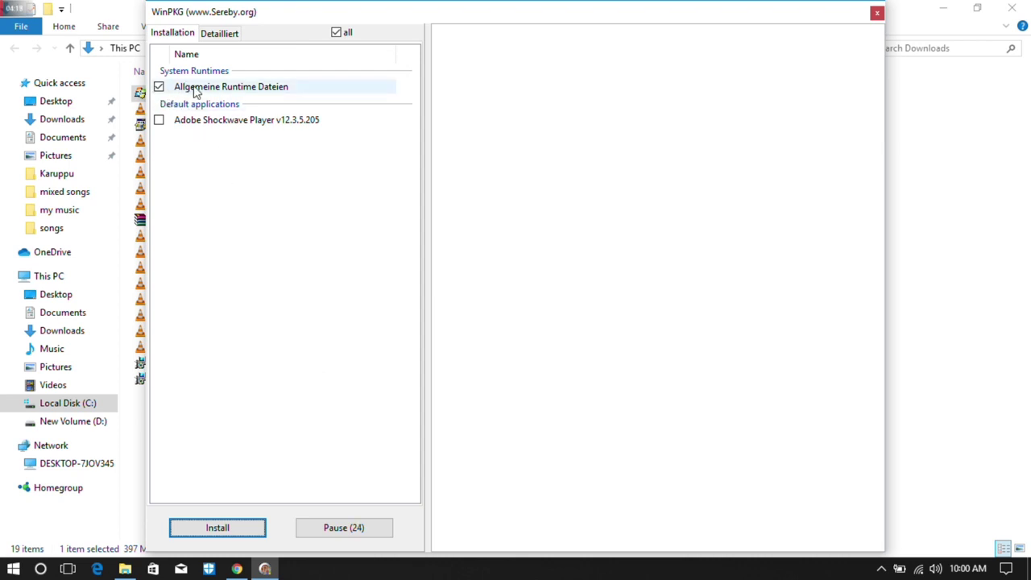
Step: Select all WinPKG packages, including Allgemeine Runtime Dateien and Adobe Shockwave Player v12.3.5.205, and install them
left_click(160, 124)
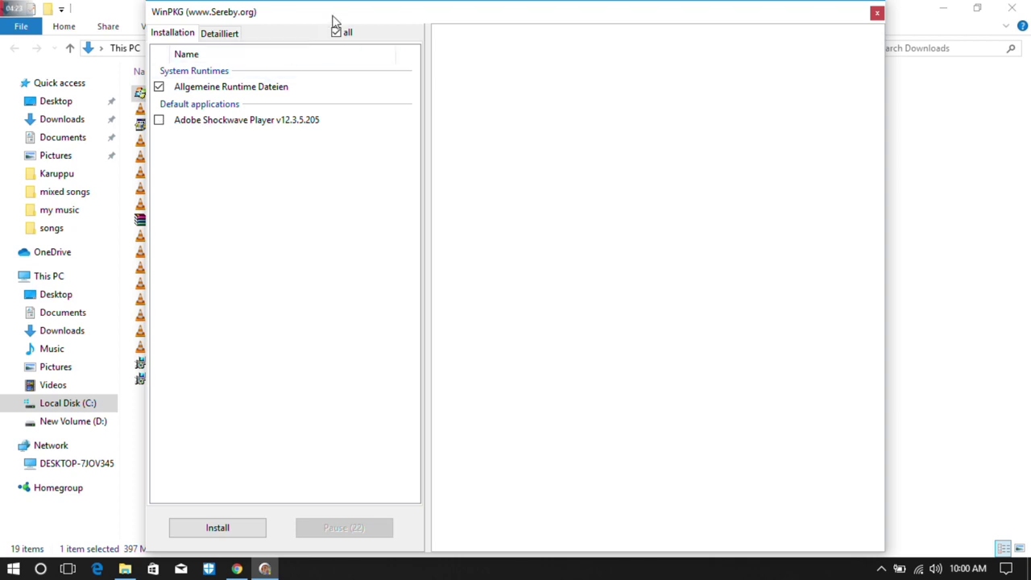
left_click_drag(388, 14, 435, 23)
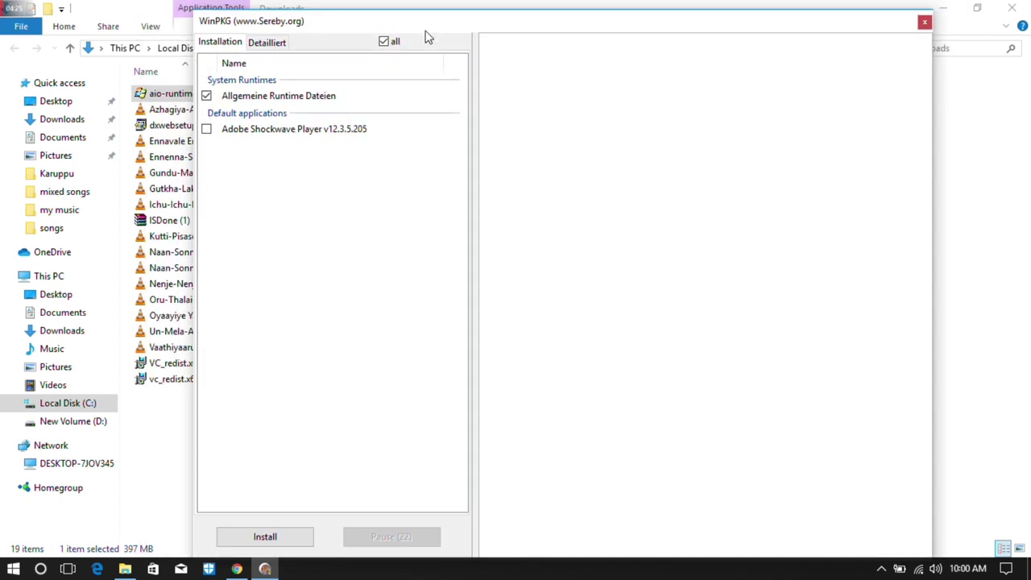
left_click(385, 43)
left_click(270, 537)
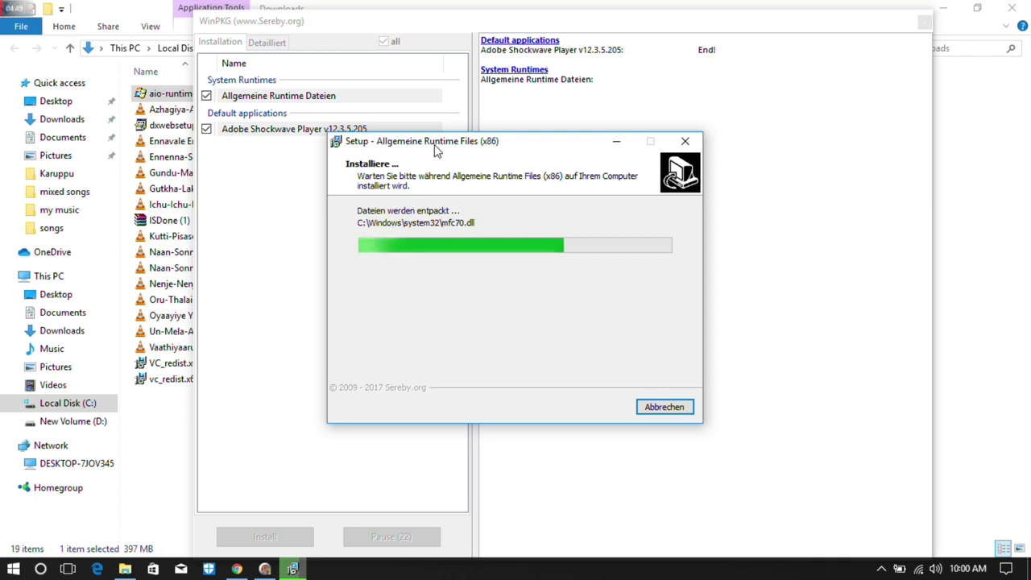
left_click_drag(436, 150, 624, 146)
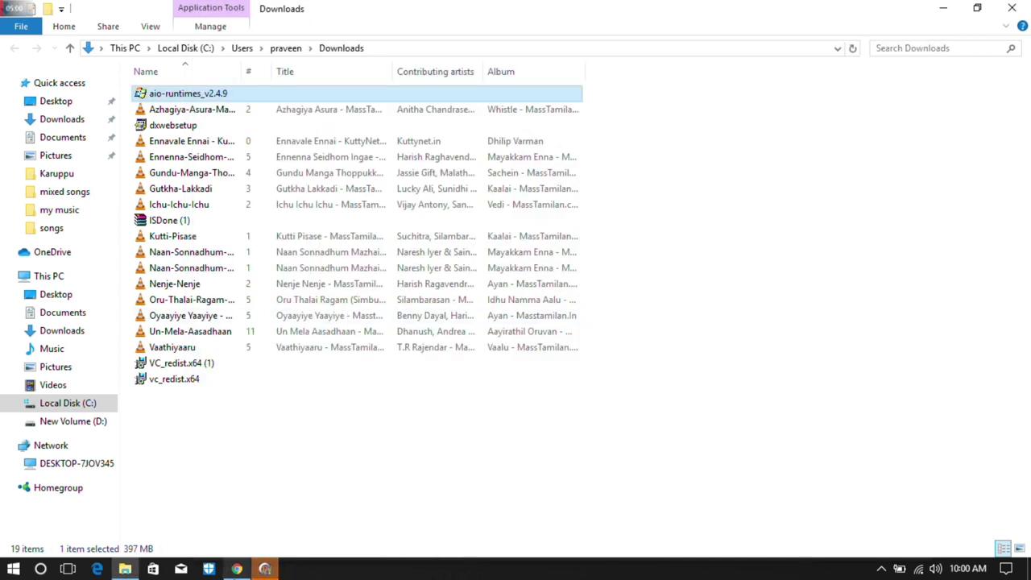
left_click(265, 569)
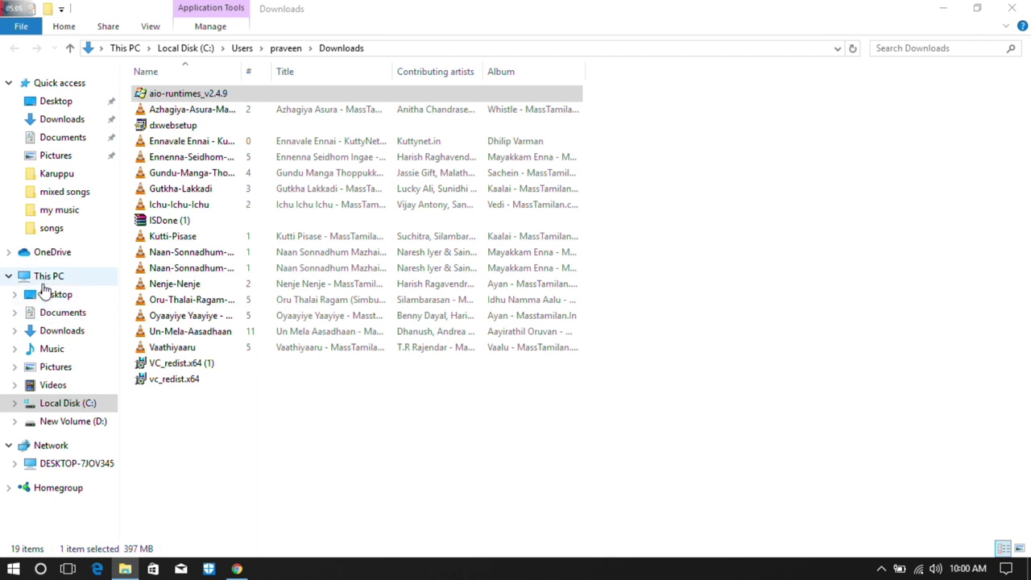
Step: Show the Downloads folder under This PC and open Programs and Features
left_click(52, 330)
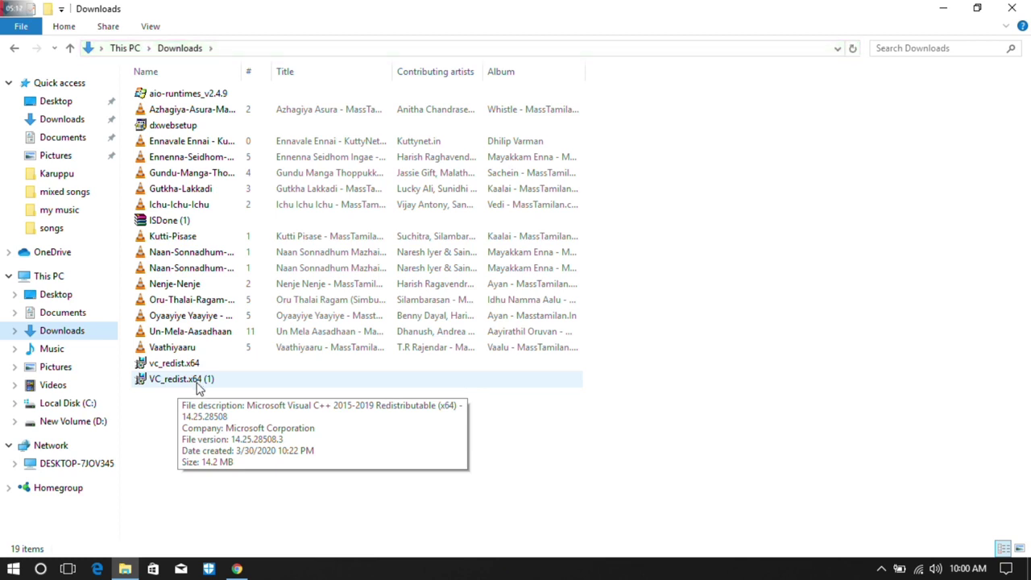
left_click(13, 569)
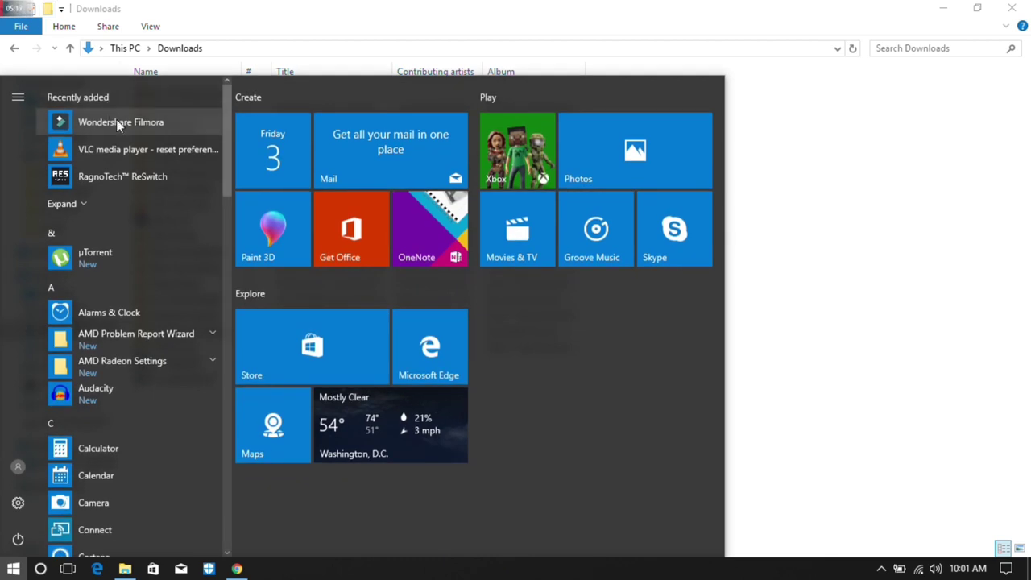
right_click(113, 121)
left_click(149, 174)
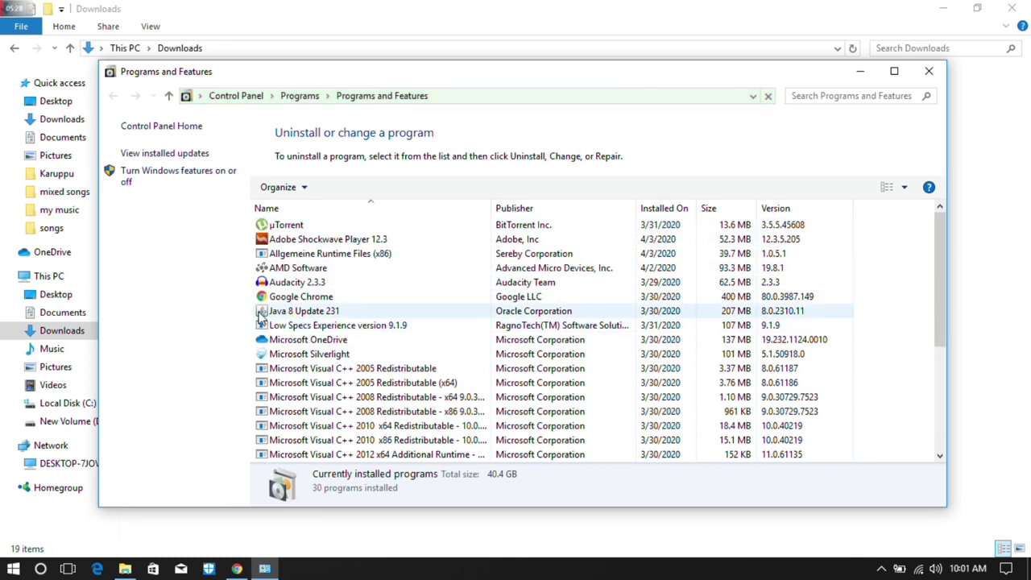
Step: Examine the installed programs for Java and the Microsoft Visual C++ redistributables, and close Programs and Features
left_click(282, 314)
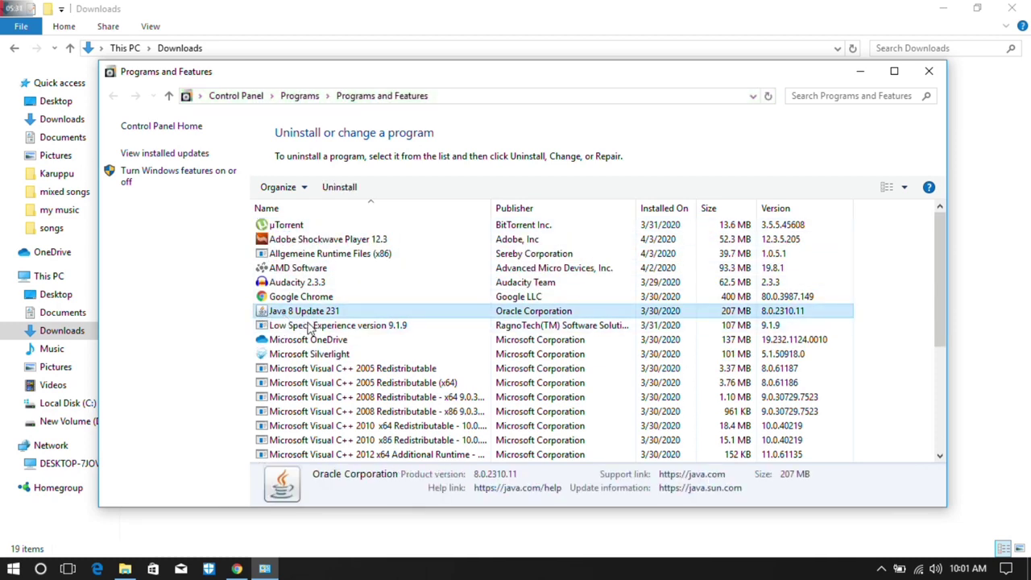
left_click(282, 372)
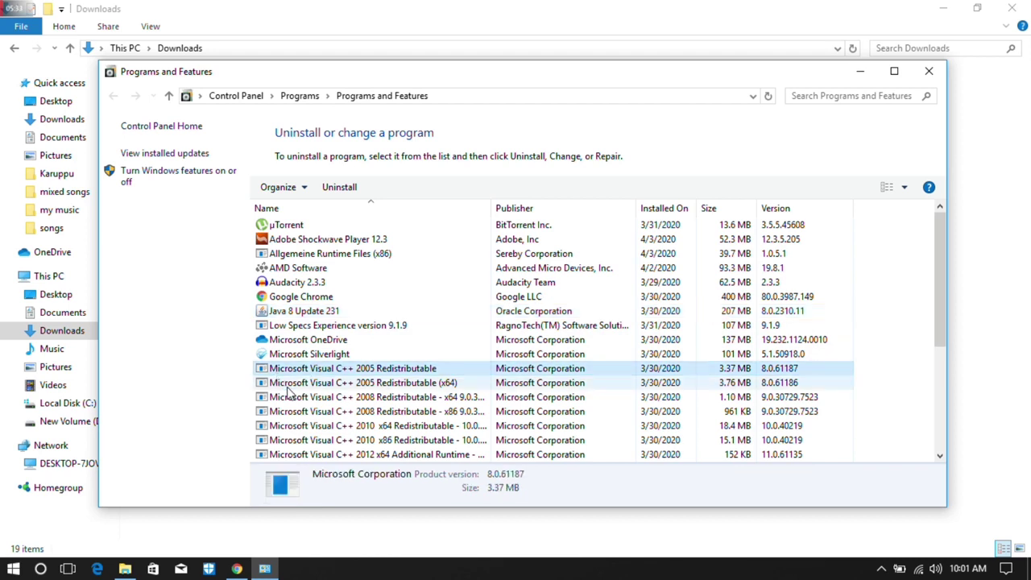
key("Down")
key("Down")
key("Down")
key("Down")
key("Down")
key("Down")
key("Down")
key("Down")
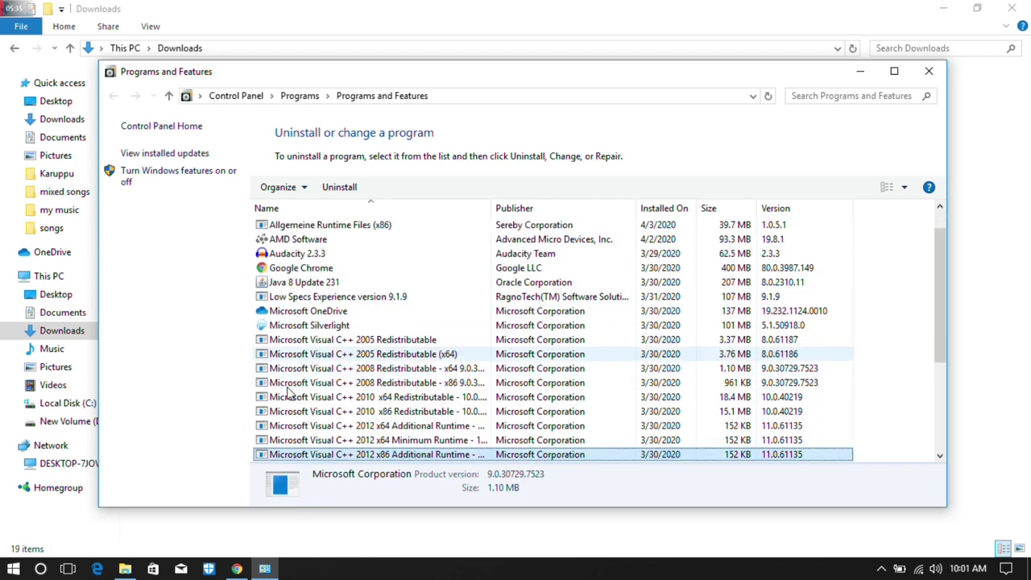
key("Down")
key("Down")
key("Down")
key("Down")
key("Down")
key("Down")
key("Down")
key("Down")
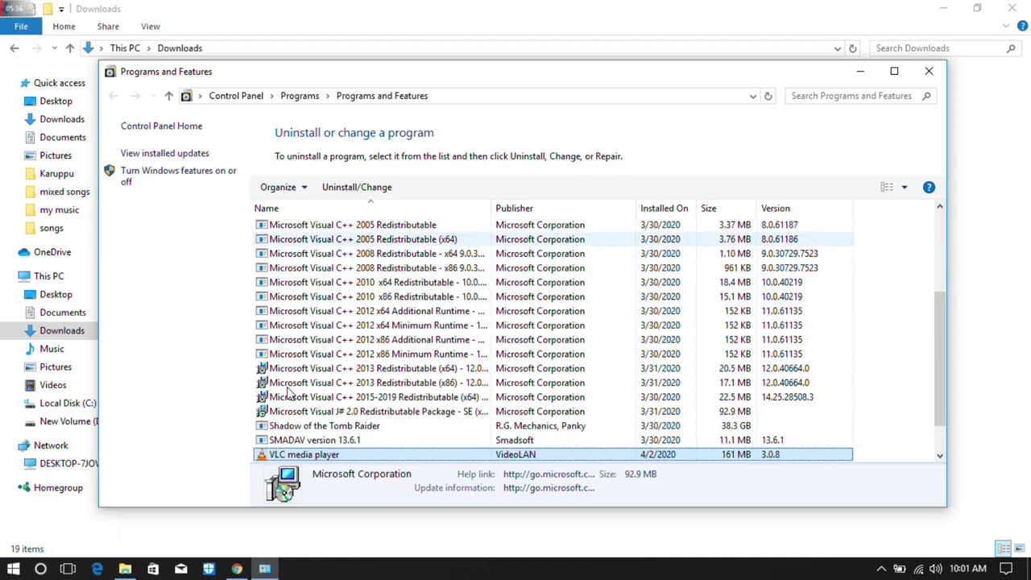
key("Up")
key("Up")
key("Up")
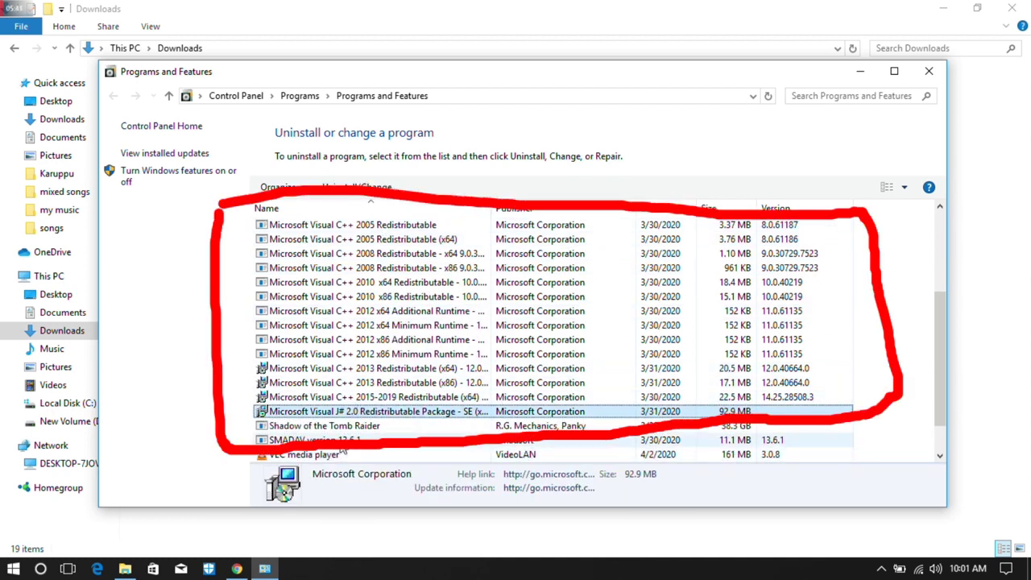
left_click(343, 399)
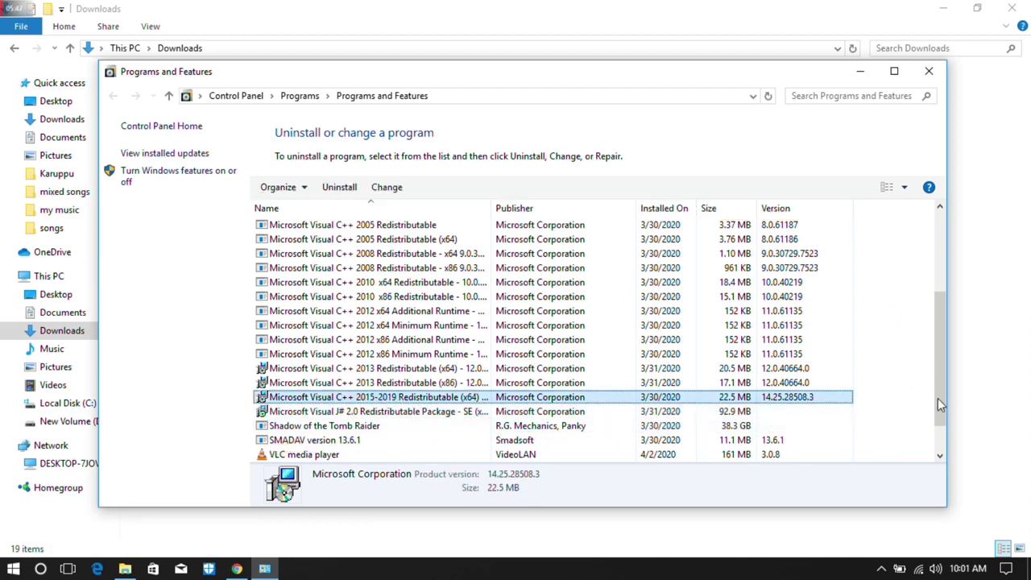
scroll(938, 398, "down", 1)
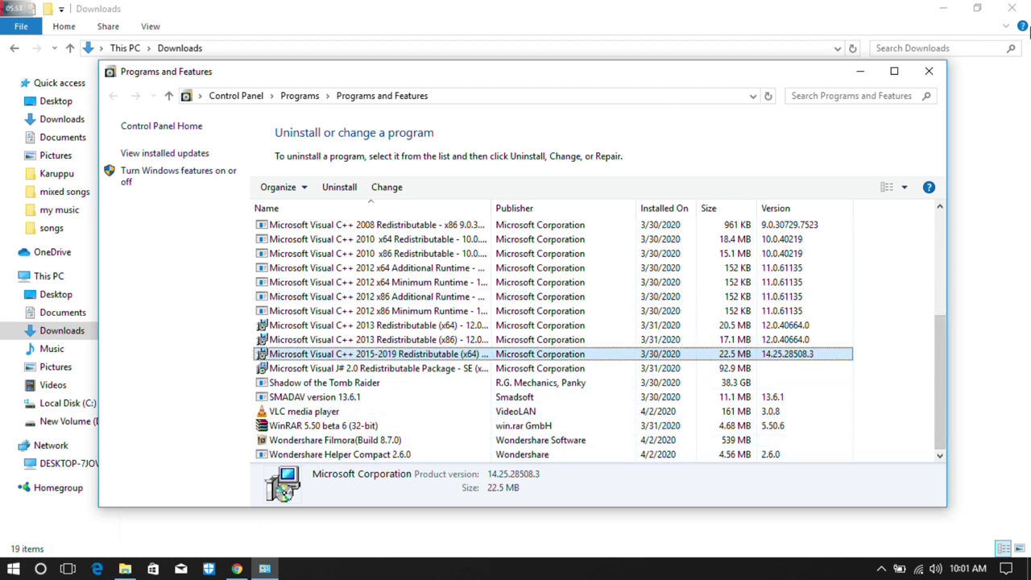
left_click(931, 73)
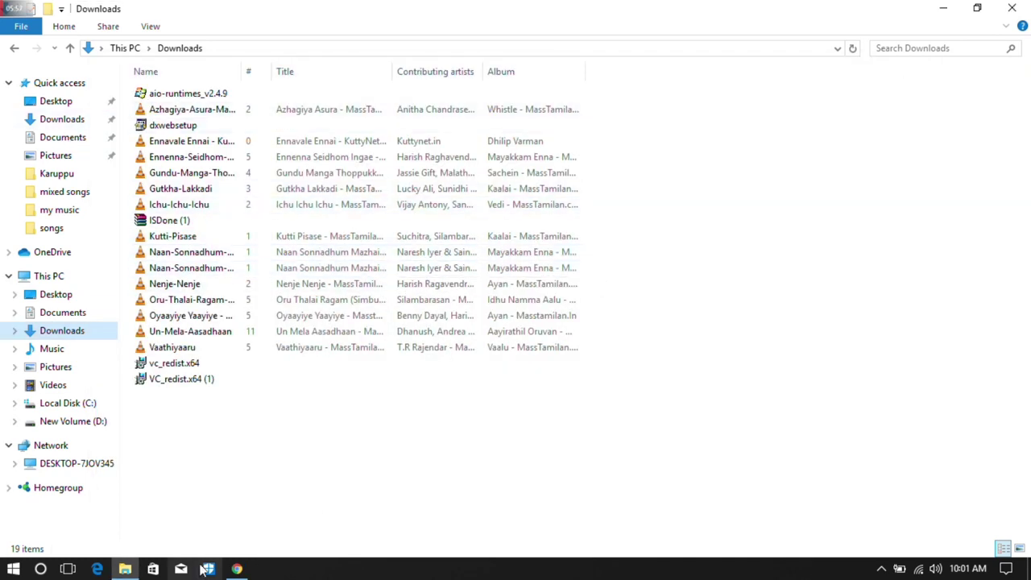
Step: Switch to Chrome and search DLL-FILES.COM for isdone.dll
left_click(236, 569)
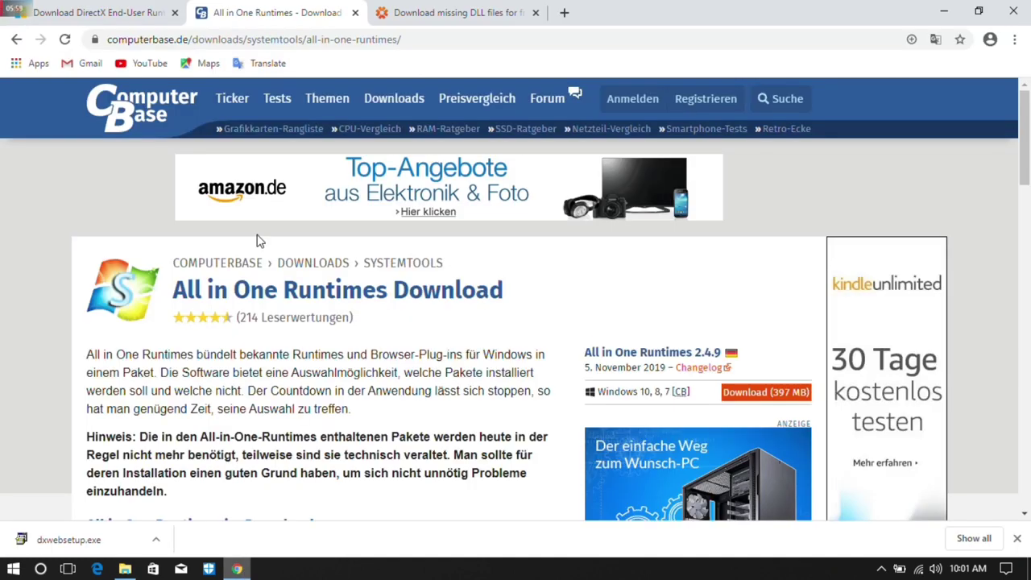
left_click(419, 17)
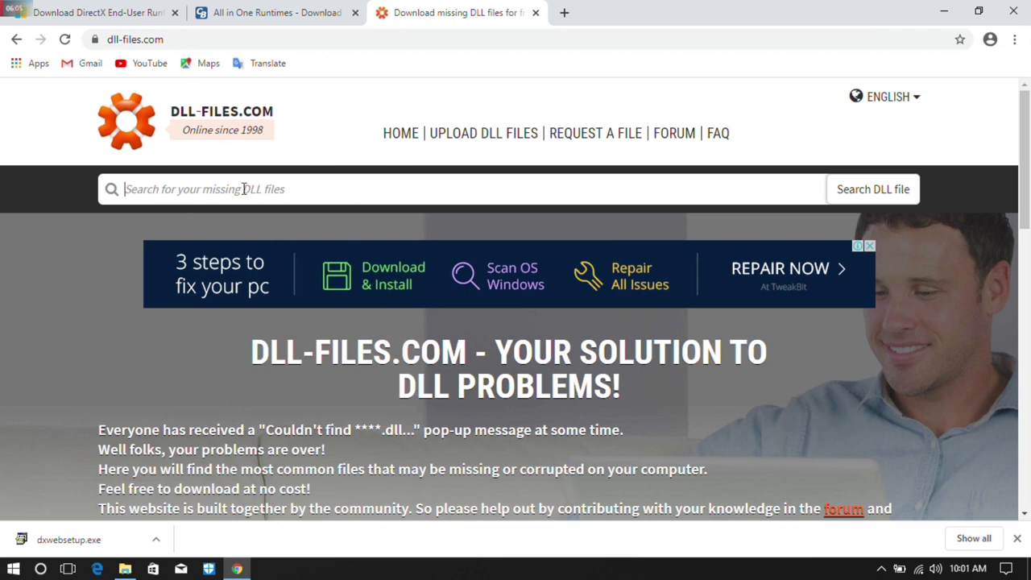
type("isdone.dll")
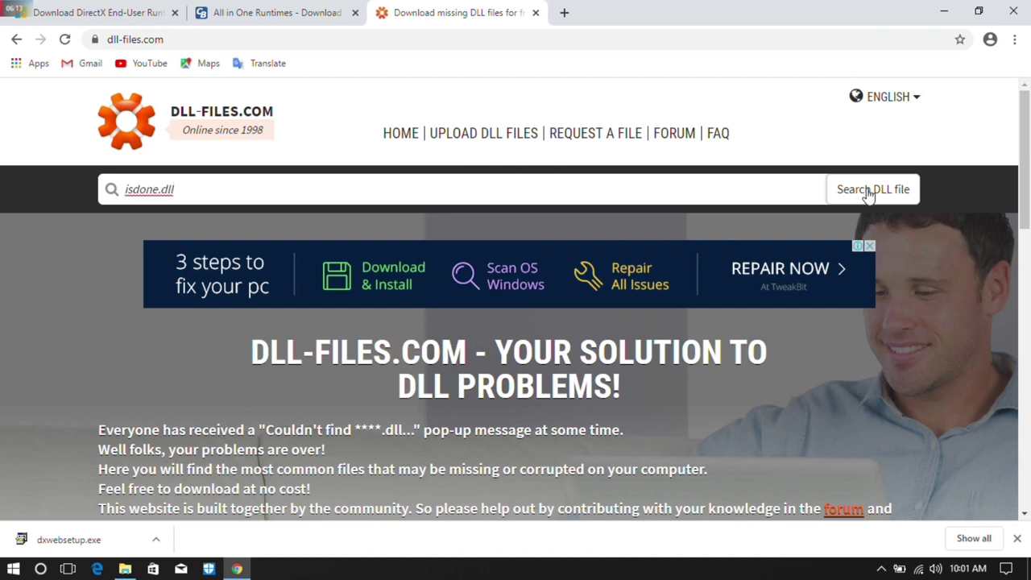
left_click(869, 192)
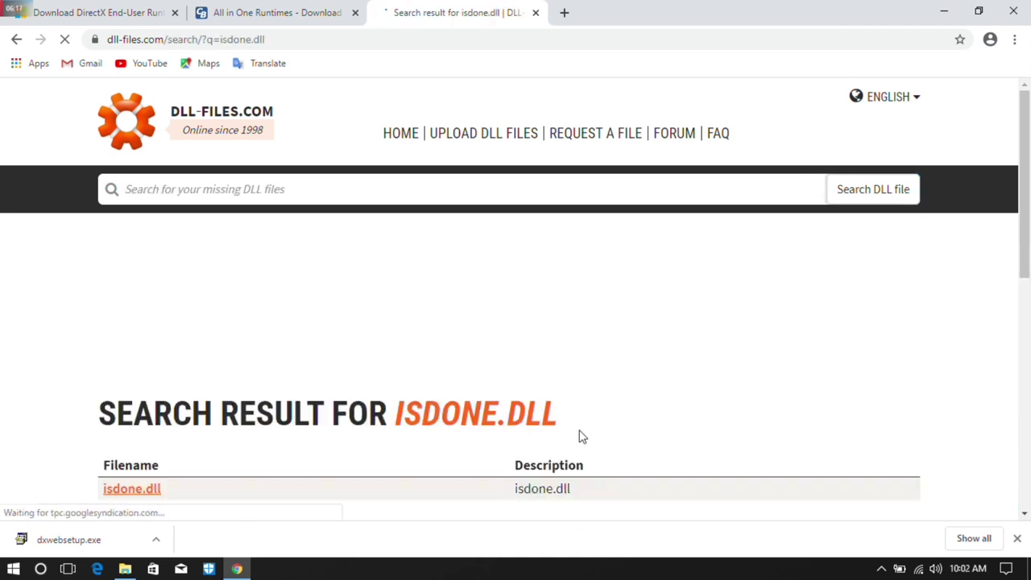
Step: Open the isdone.dll result, review the versions offered for download, and close Chrome
scroll(1023, 265, "down", 2)
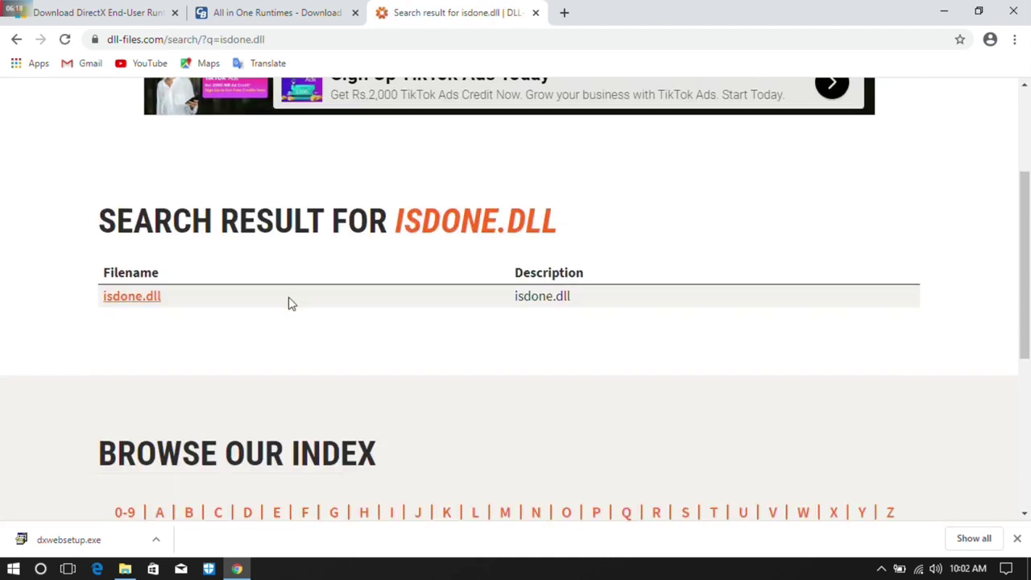
left_click(120, 299)
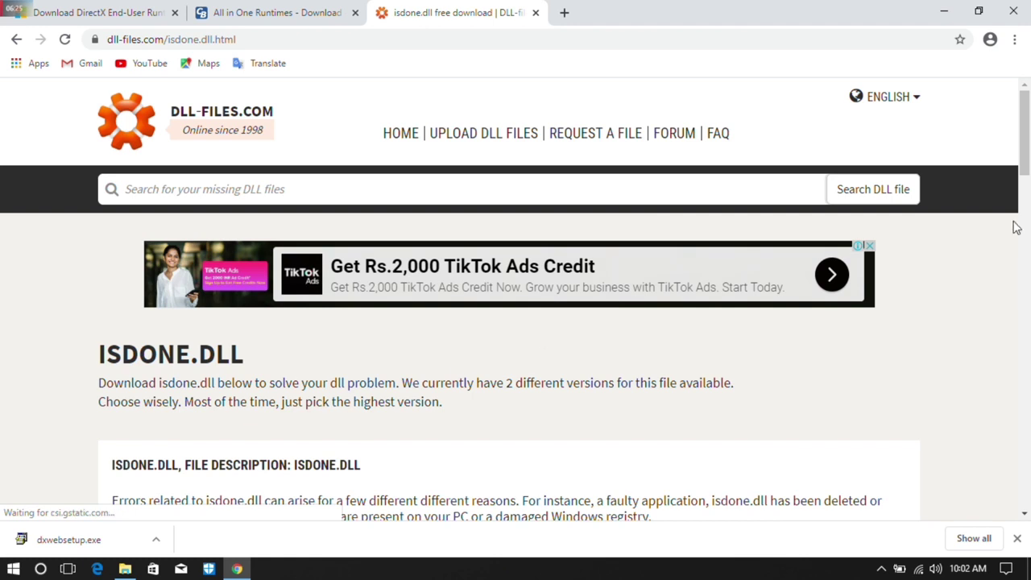
left_click_drag(1027, 152, 1027, 350)
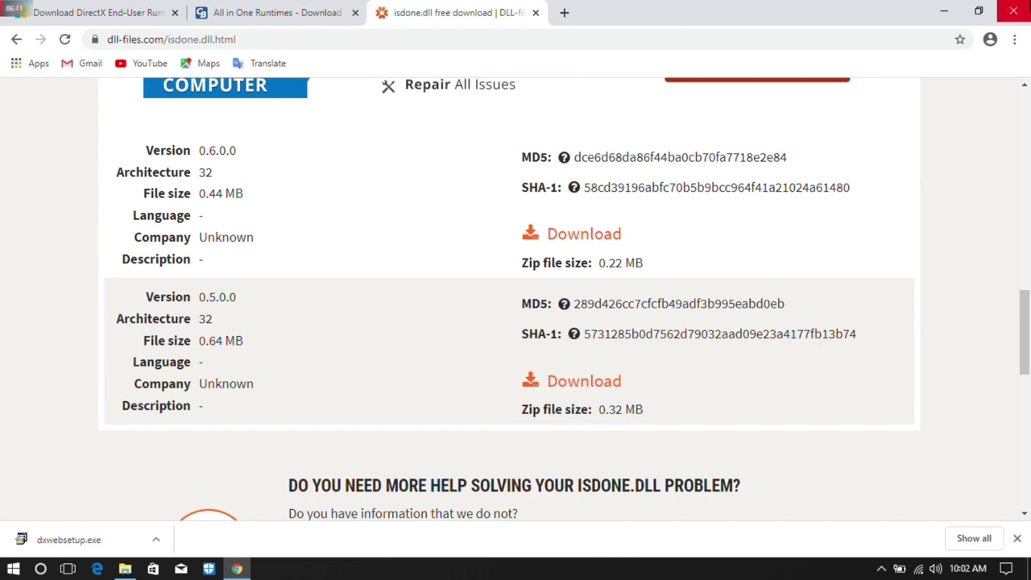
left_click(1014, 11)
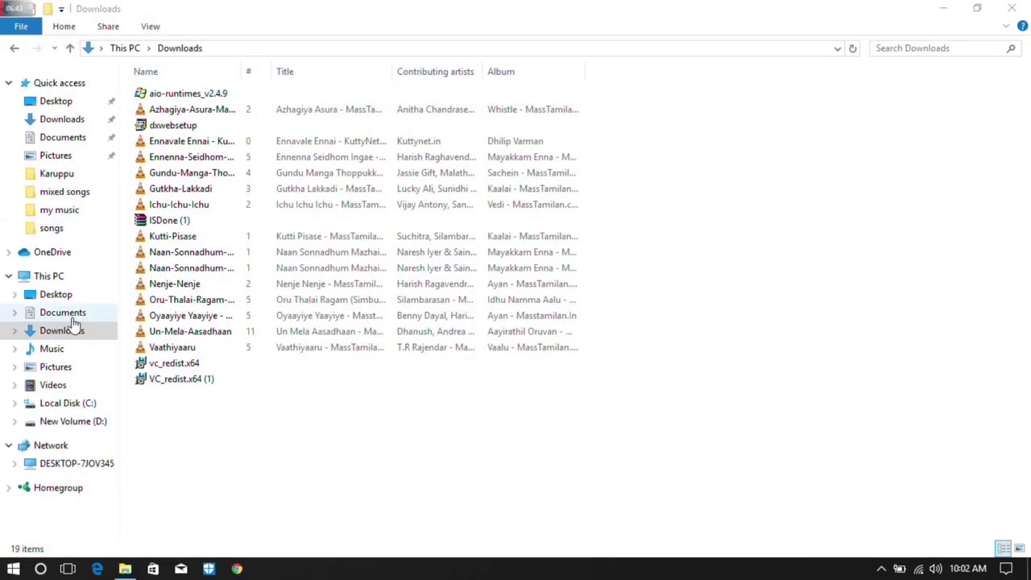
Step: Open the ISDone (1) archive from Downloads, select ISDone.dll, and show the C: drive's Windows\System32 folder in File Explorer
double_click(191, 220)
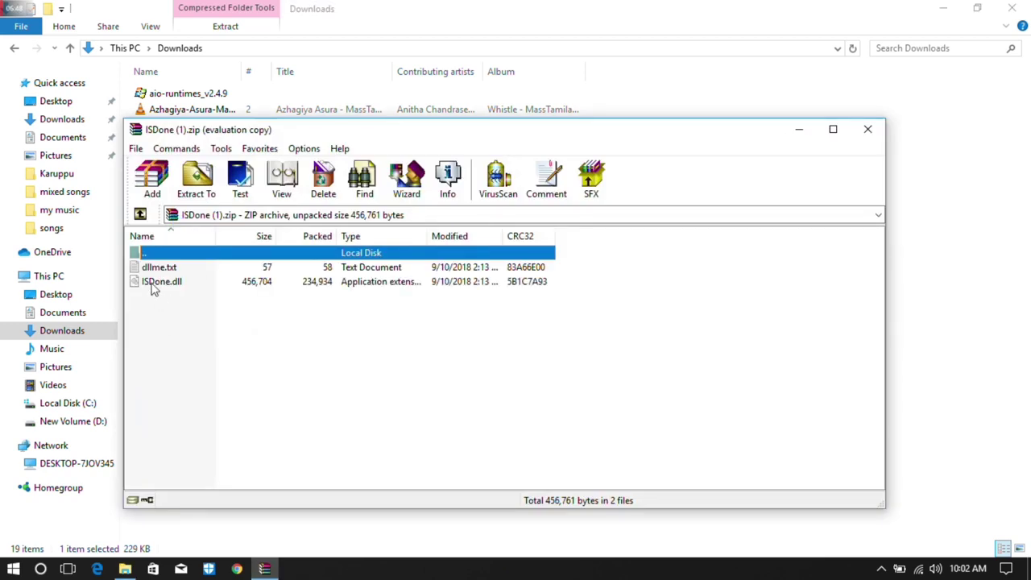
left_click(157, 286)
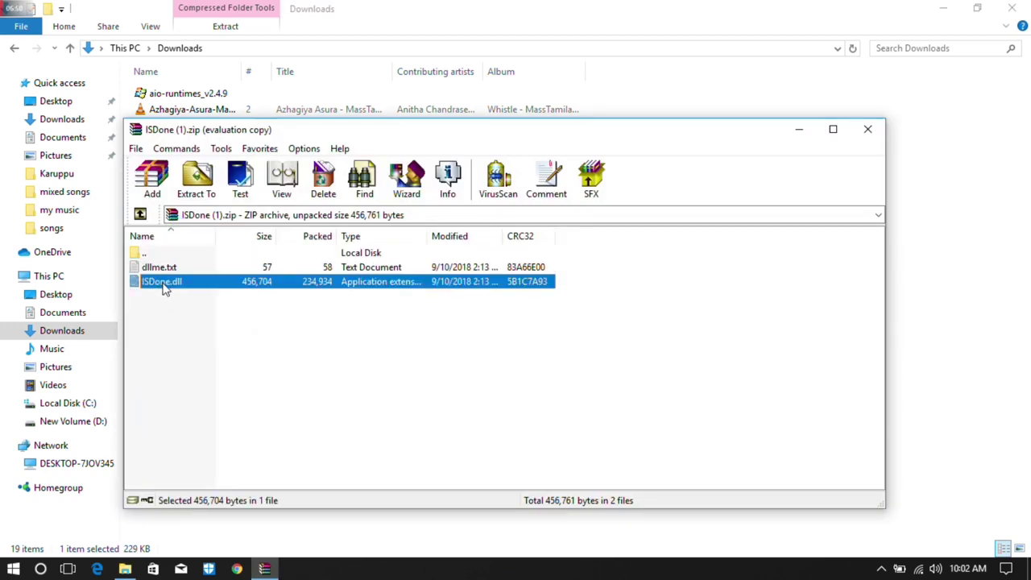
left_click(79, 404)
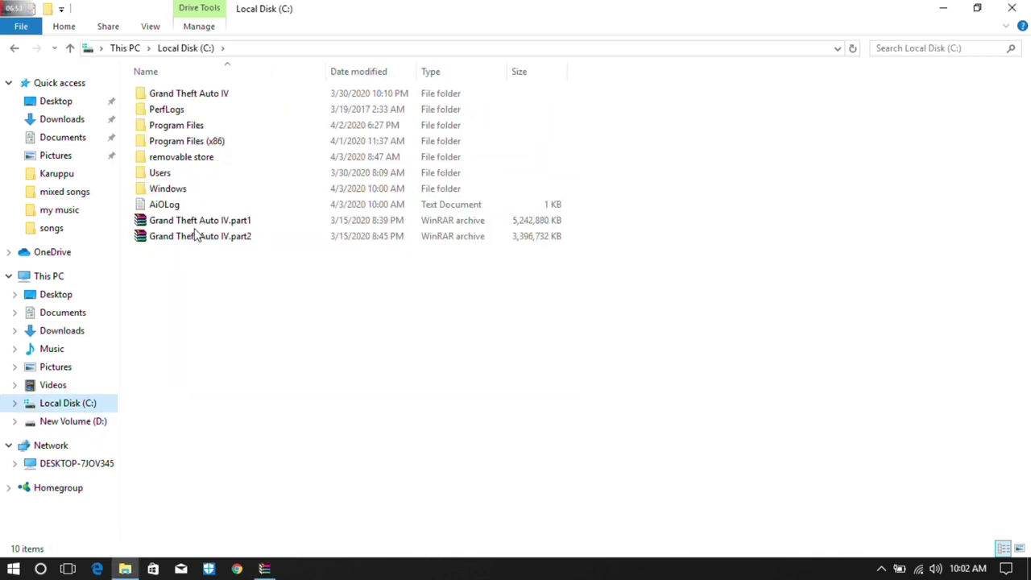
left_click(159, 192)
double_click(159, 193)
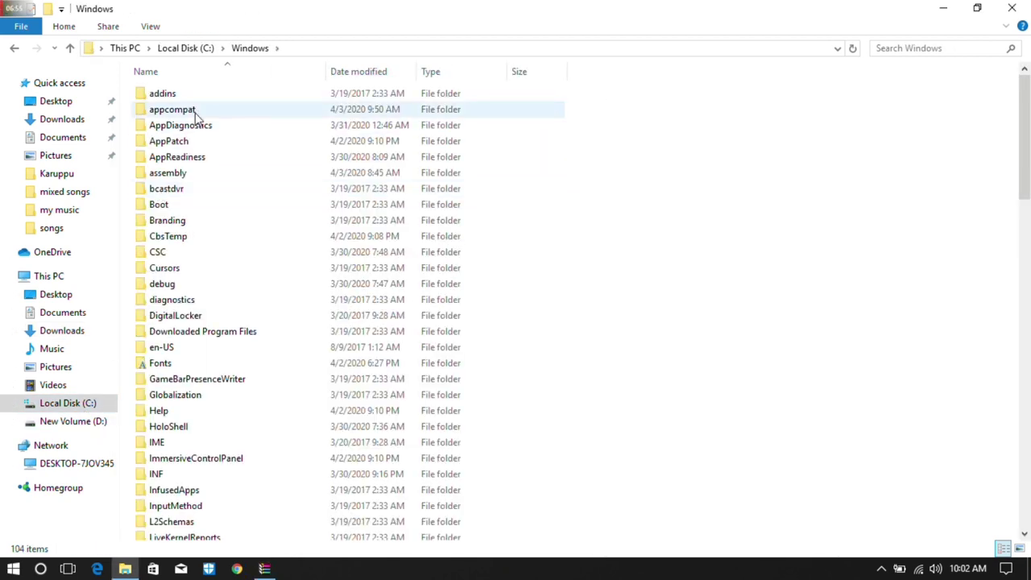
left_click_drag(1029, 159, 1029, 343)
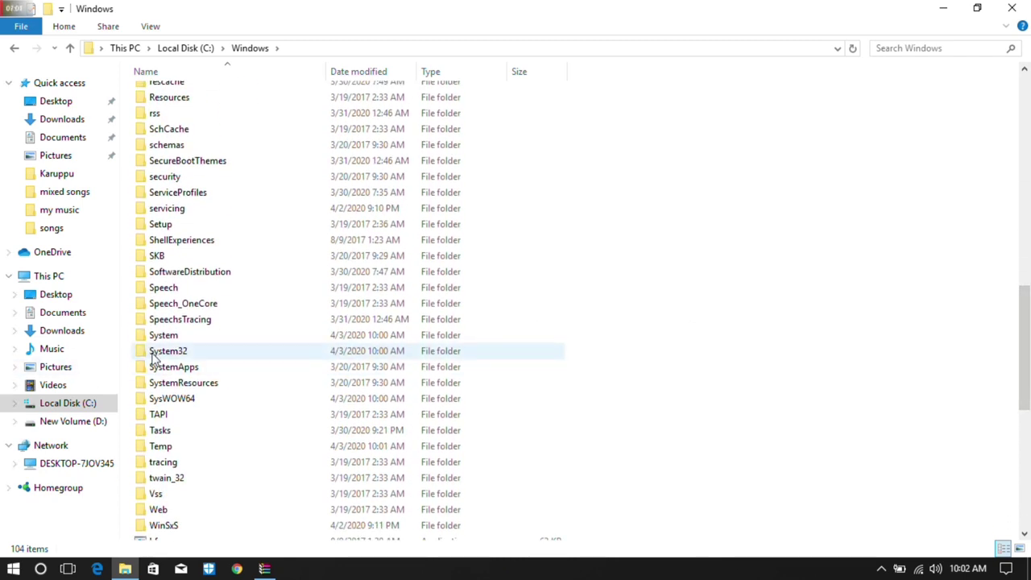
double_click(177, 355)
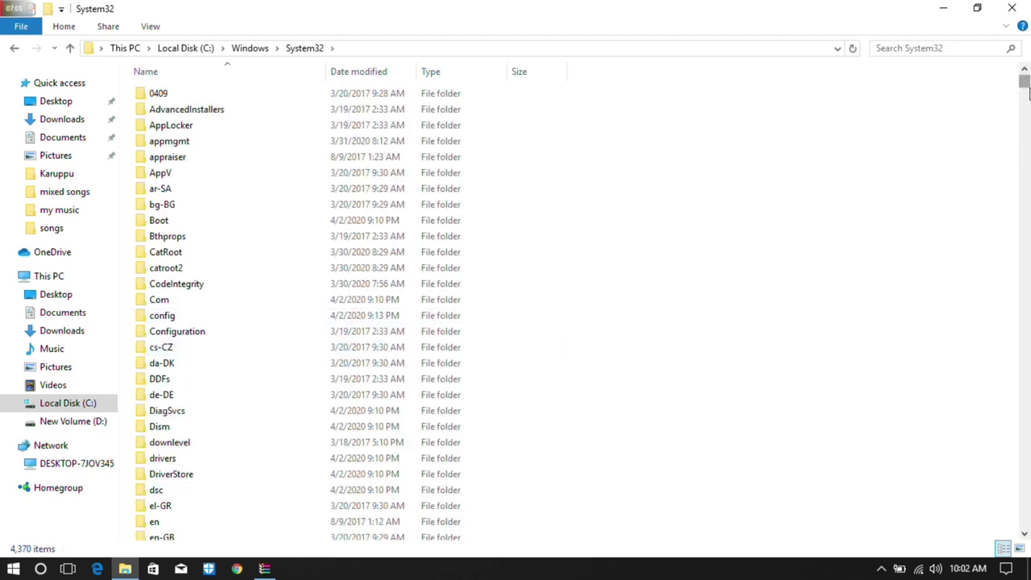
Step: Try to transfer ISDone.dll from the ISDone (1) archive into the System32 folder
left_click_drag(1026, 93, 1025, 184)
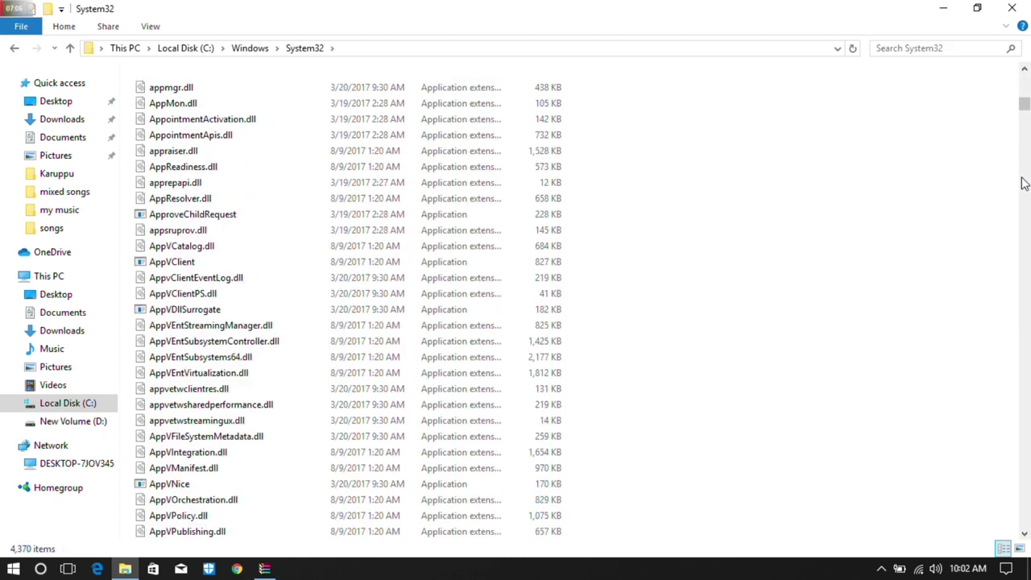
left_click(1025, 184)
right_click(643, 330)
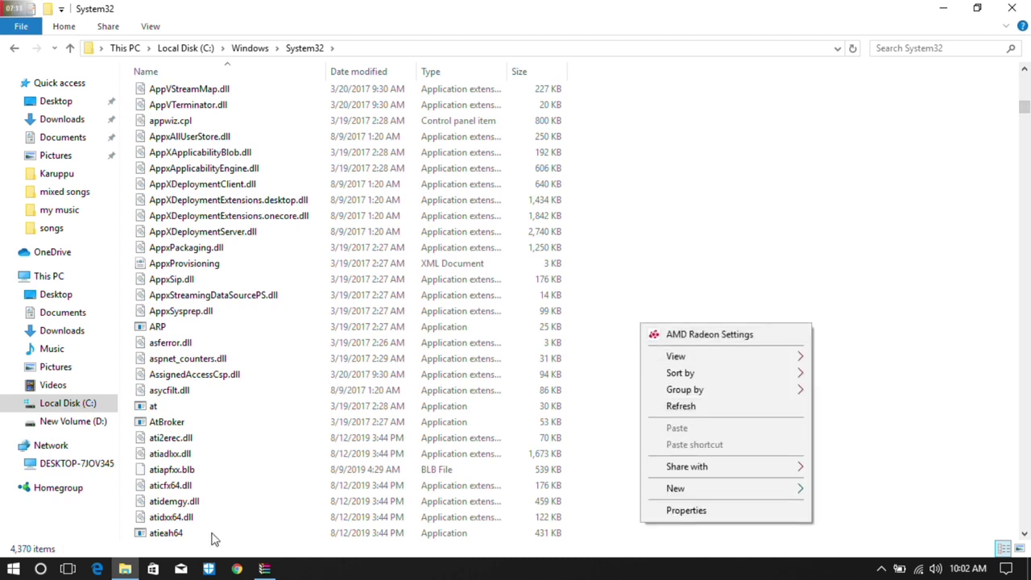
left_click(264, 569)
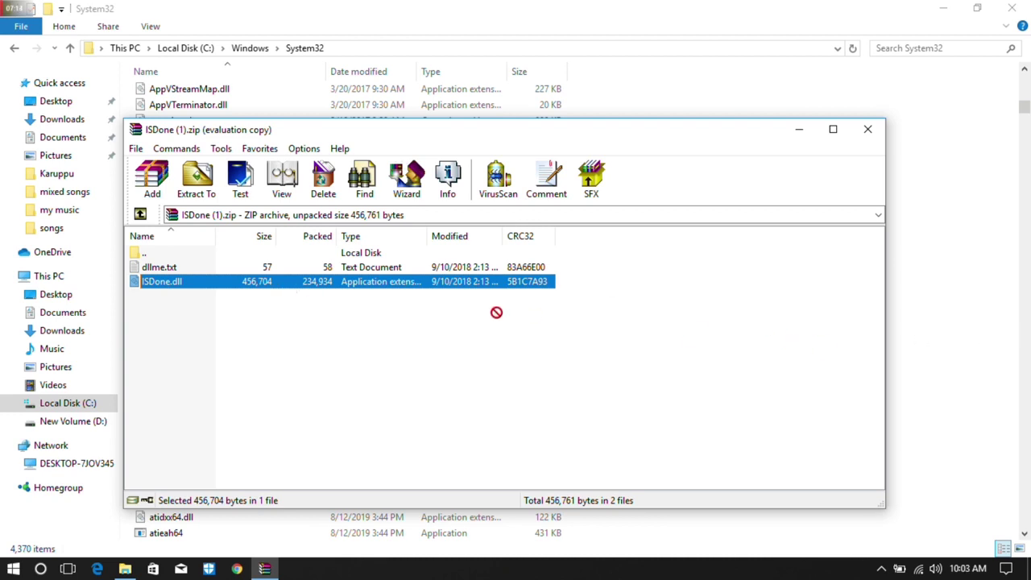
Step: View the properties of This PC to check the system type, and close the System window
left_click(48, 276)
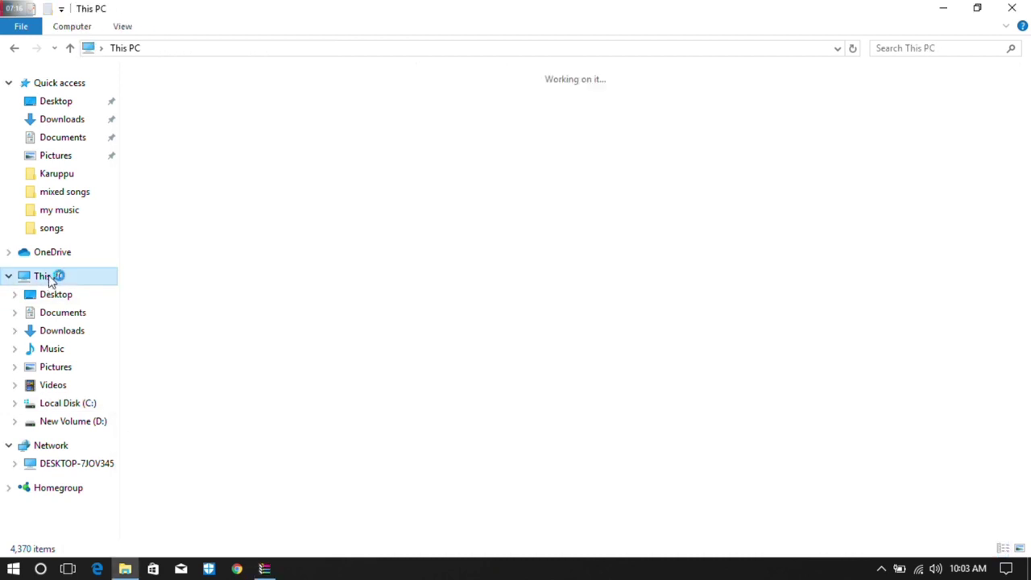
right_click(50, 280)
left_click(84, 475)
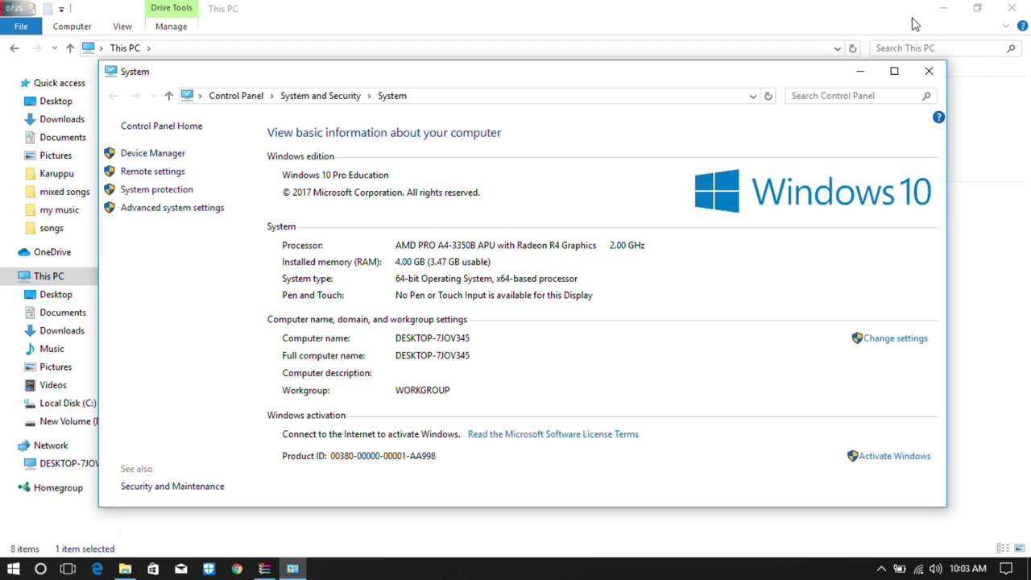
left_click(929, 71)
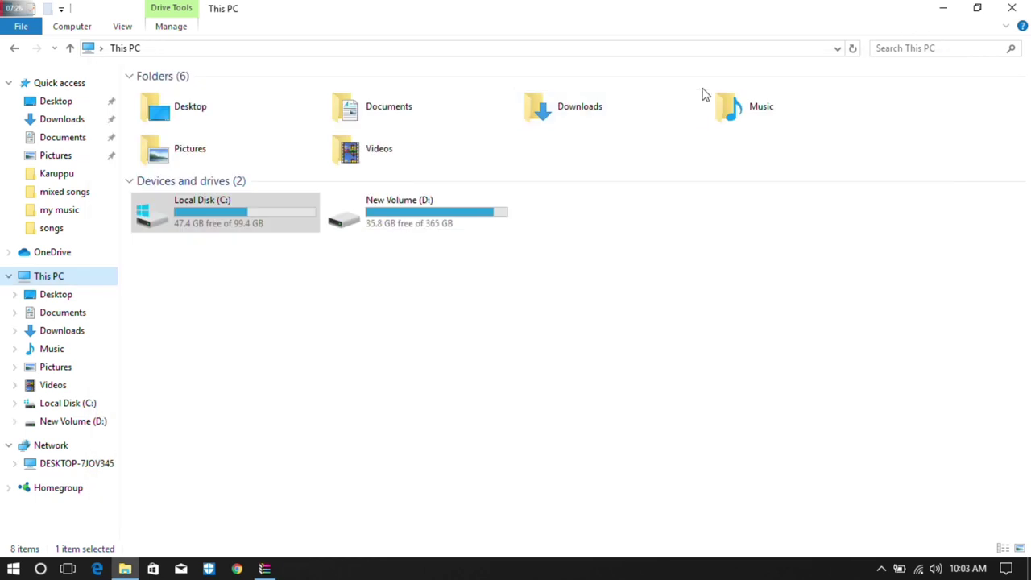
Step: Return to the Windows folder on Local Disk (C:) and open SysWOW64 at its DLL files
left_click(12, 51)
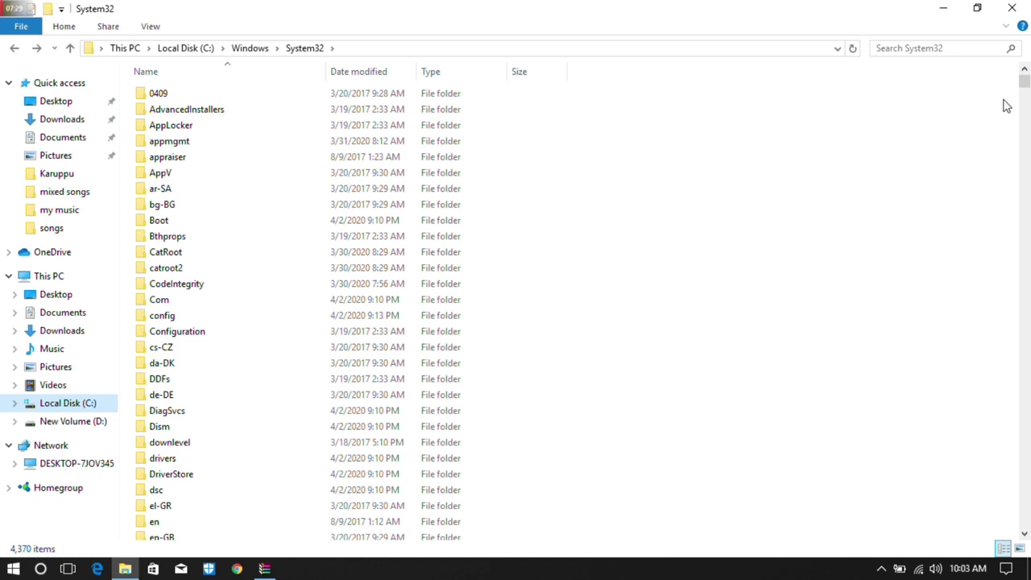
left_click_drag(1023, 83, 1020, 94)
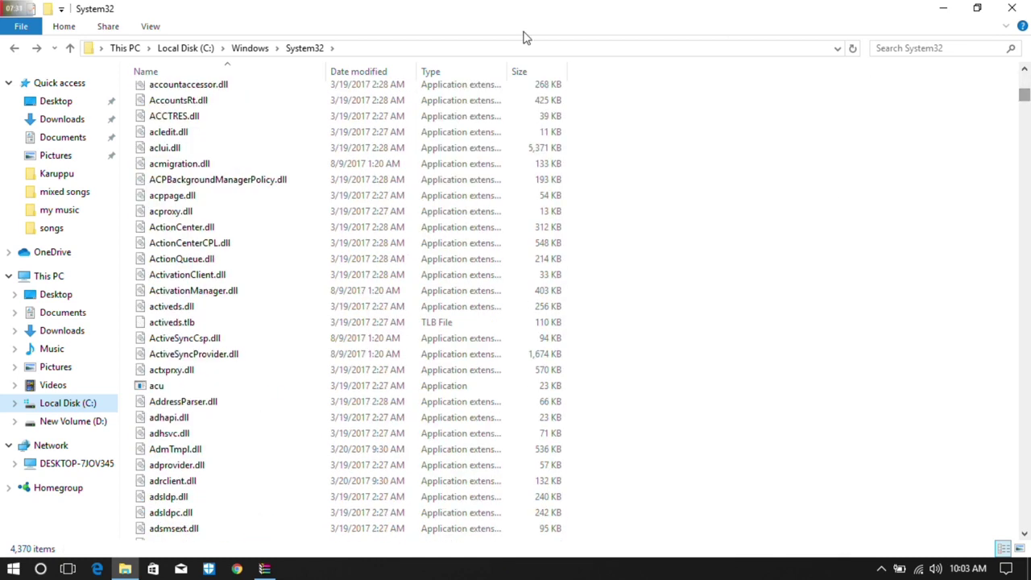
left_click(254, 50)
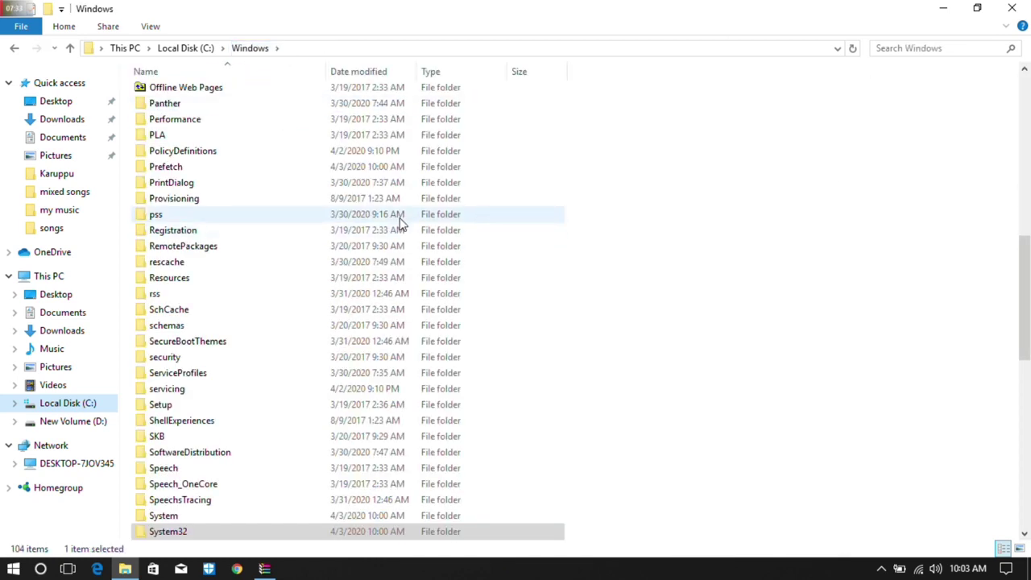
left_click_drag(1028, 228, 1029, 285)
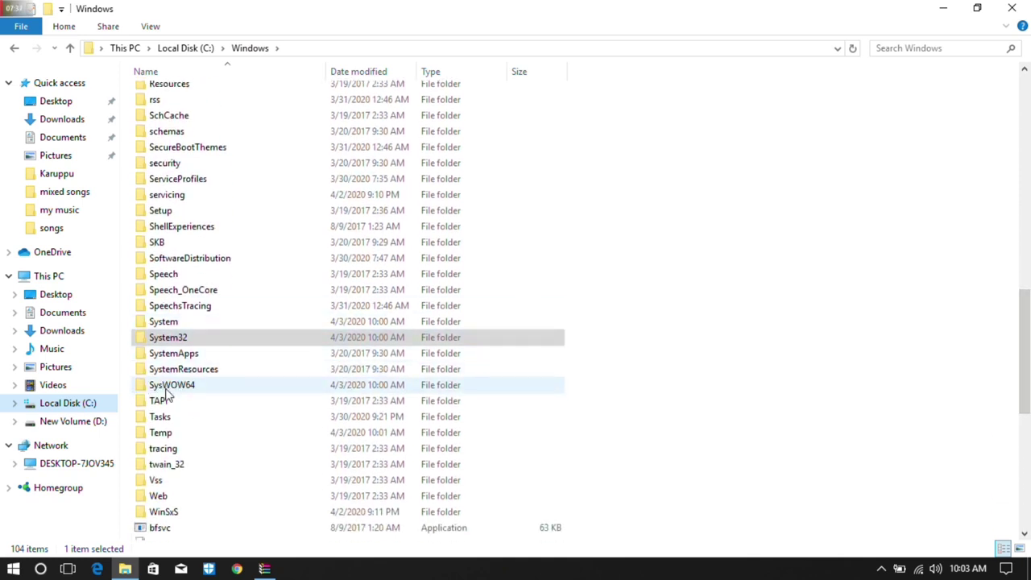
double_click(191, 388)
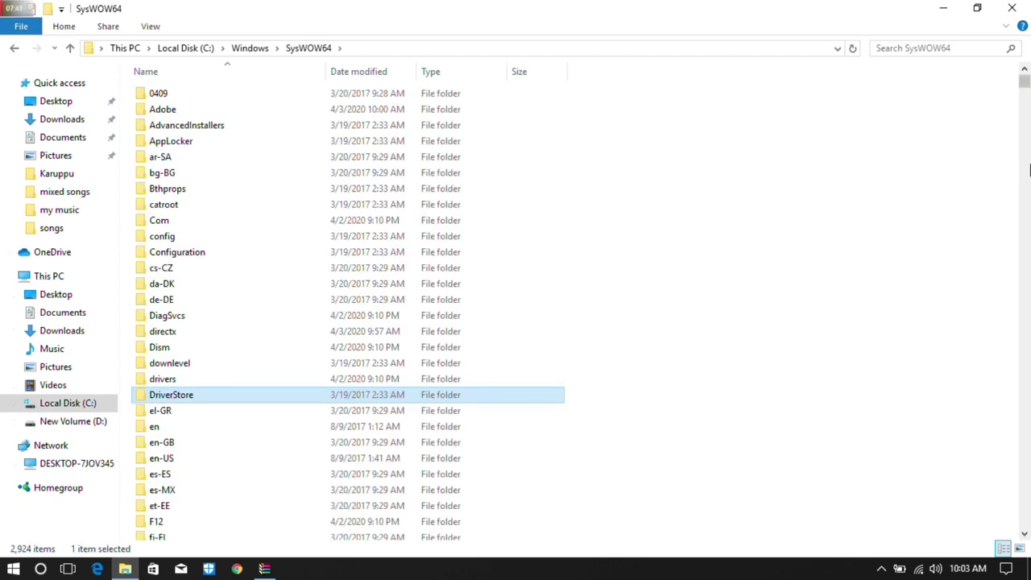
left_click_drag(1028, 93, 1025, 100)
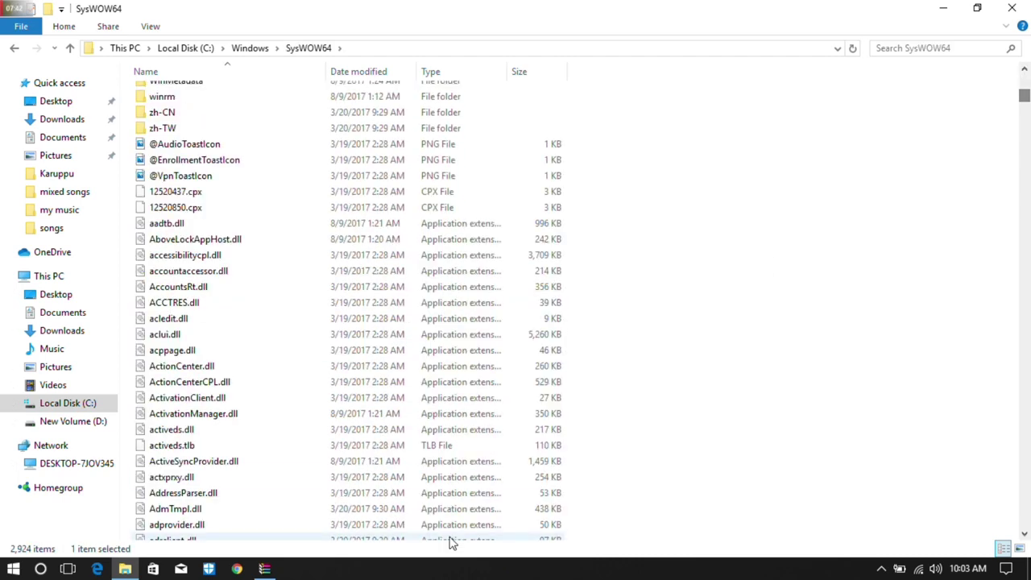
Step: Try to move ISDone.dll from the ISDone (1) archive into SysWOW64, and cancel the administrator permission request
left_click(265, 569)
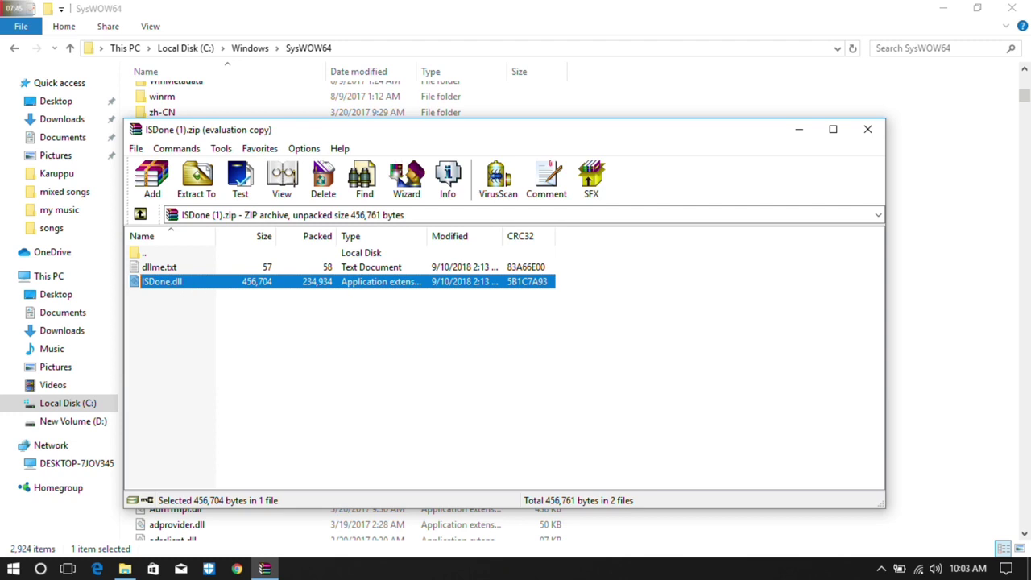
left_click(929, 333)
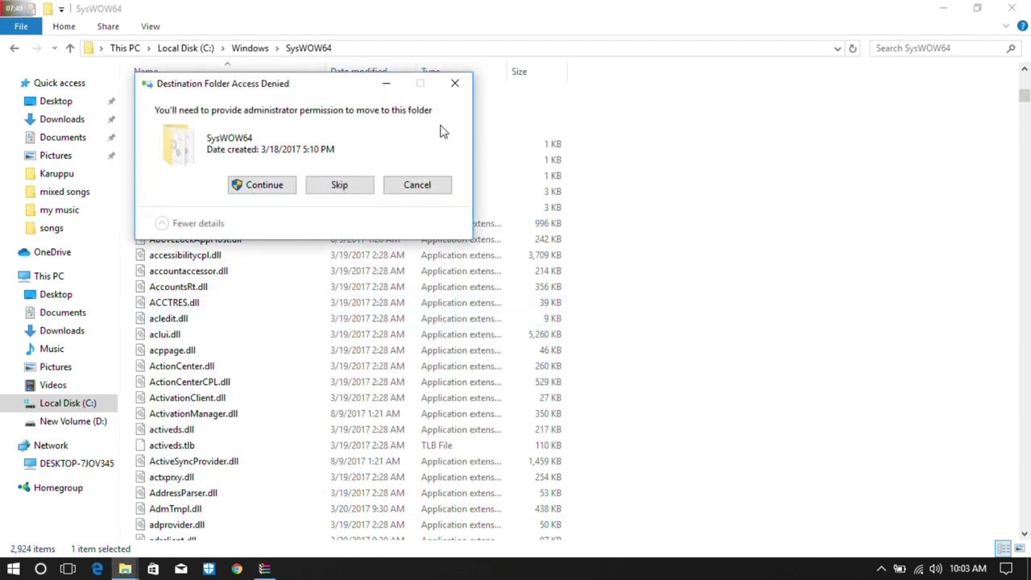
left_click(409, 186)
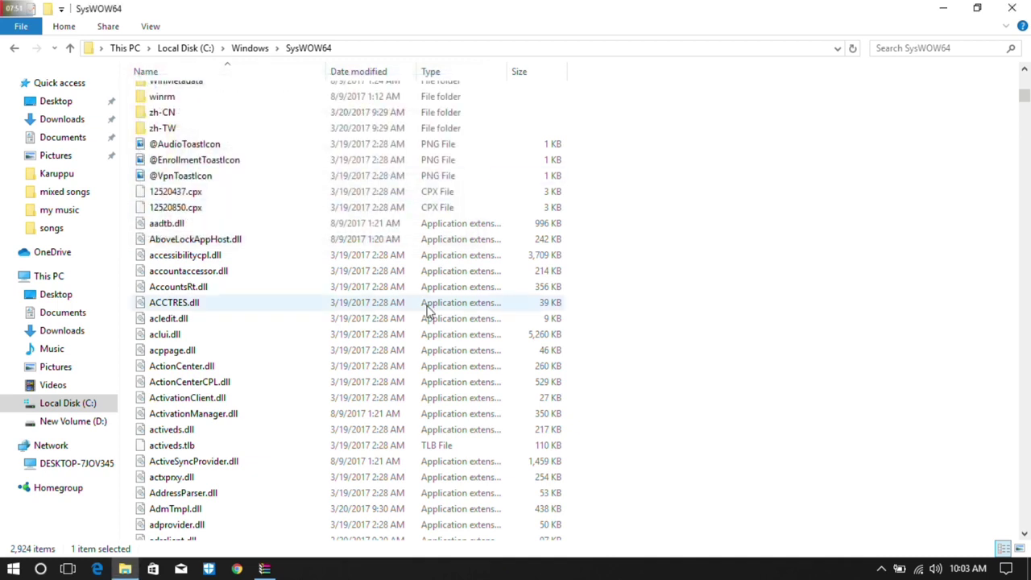
Step: Close the ISDone (1) archive and the SysWOW64 folder window
left_click(266, 568)
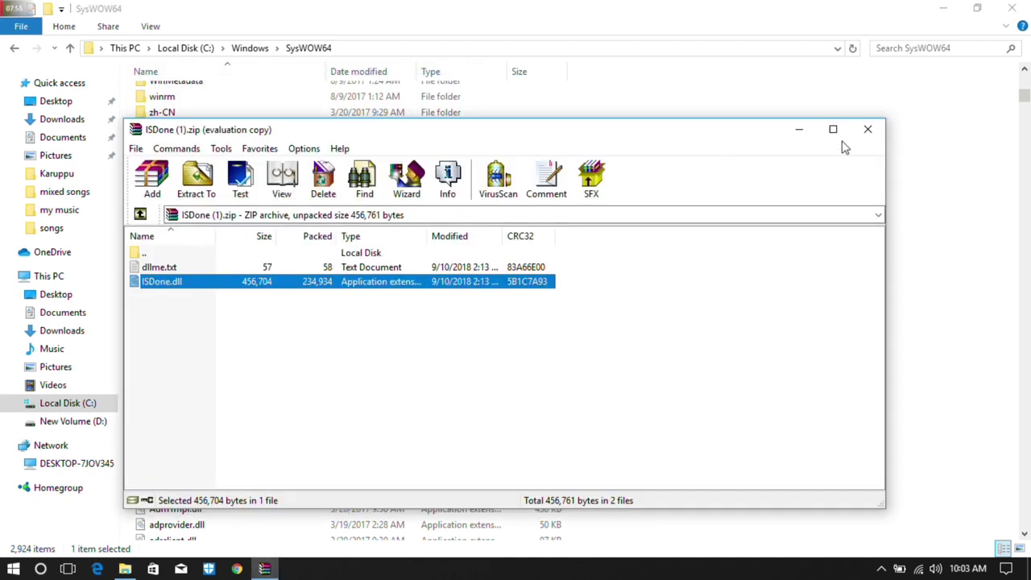
left_click(865, 132)
key("alt+F4")
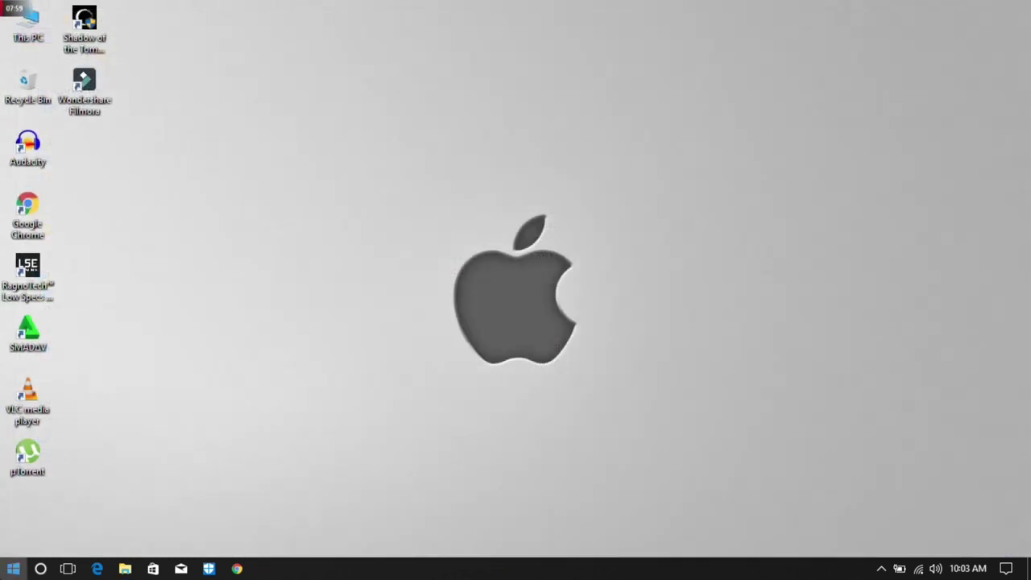
Step: Search Windows for cmd and open Command Prompt as administrator, allowing it to make changes to the device
left_click(13, 569)
left_click(43, 571)
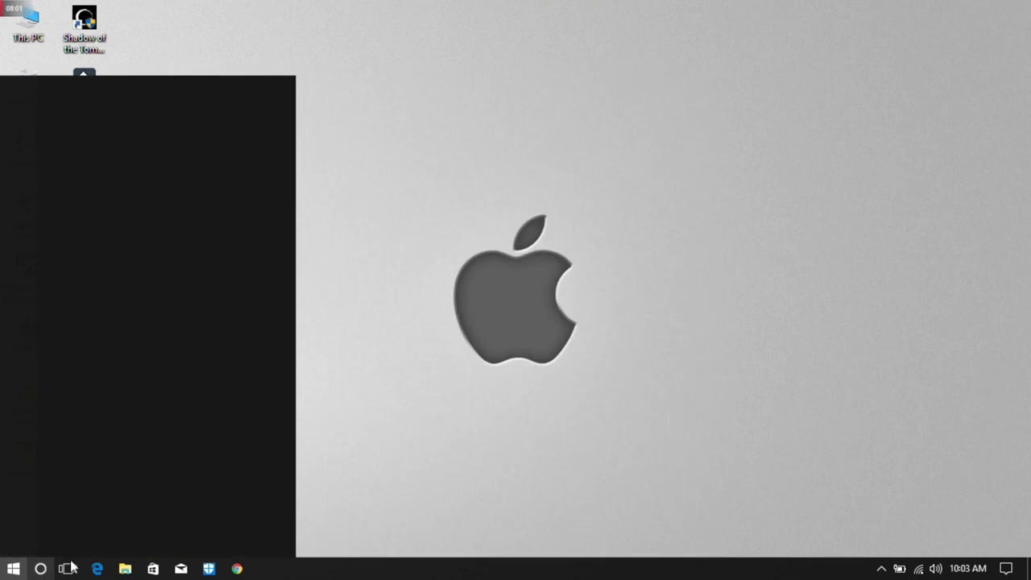
left_click(95, 544)
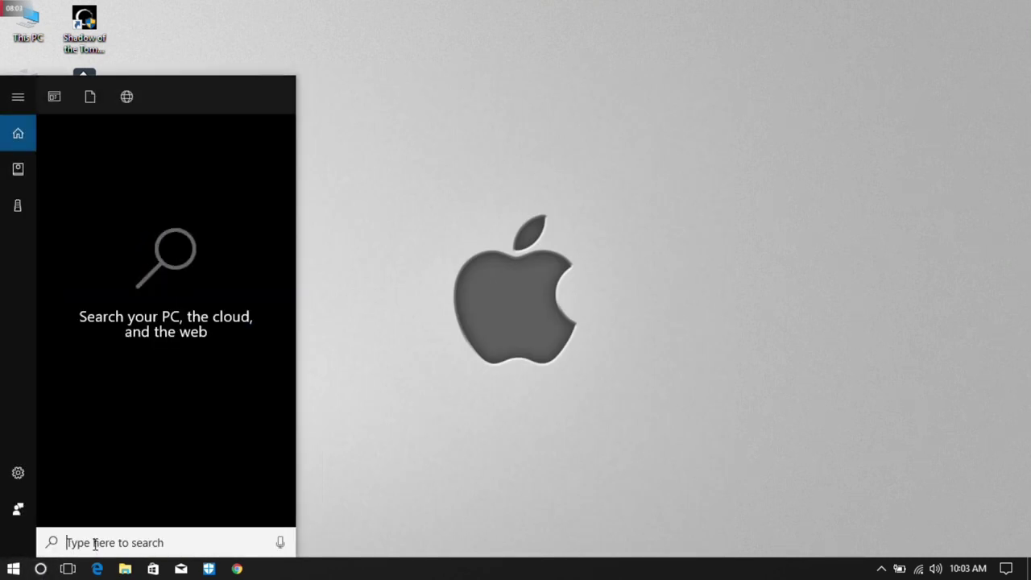
type("cmd")
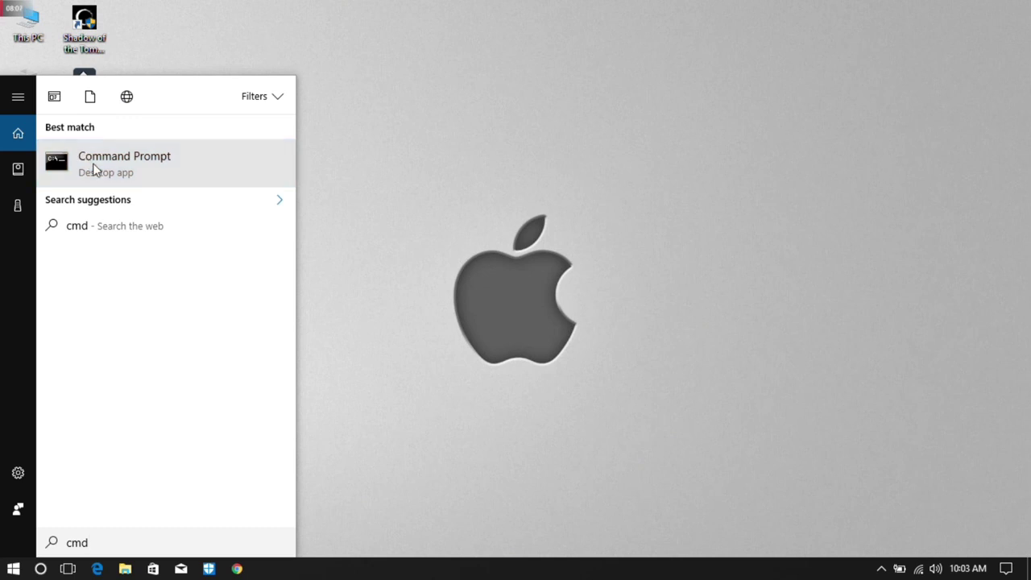
right_click(92, 163)
left_click(139, 188)
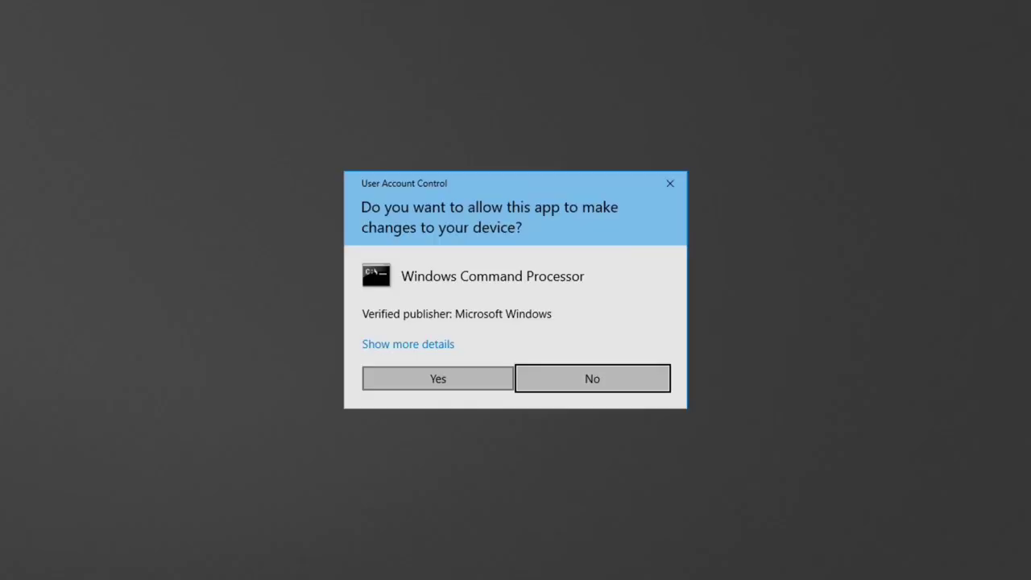
left_click(409, 377)
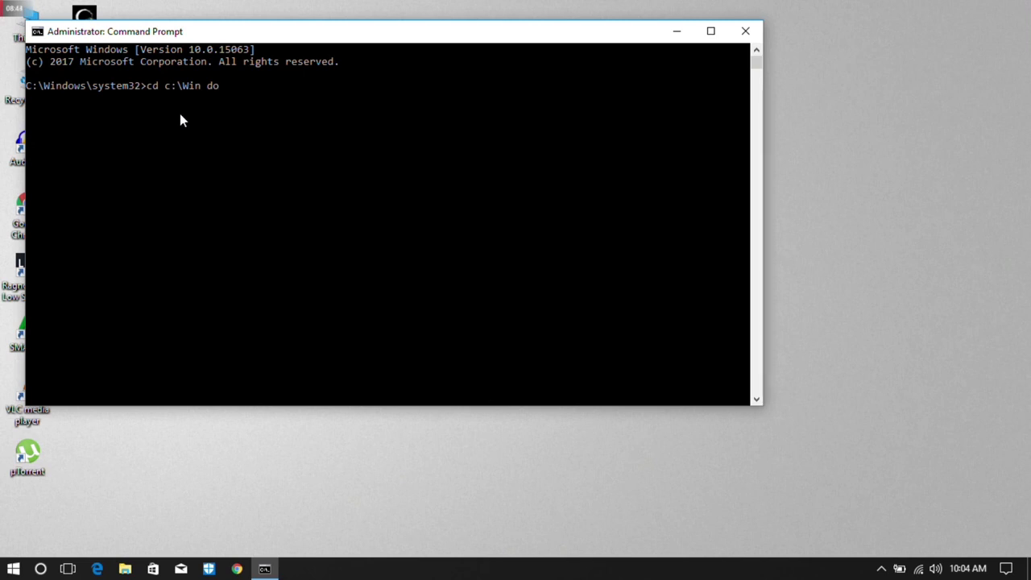
Step: Change the Command Prompt directory to c:\Windows\SysWOW64 and begin a regsvr32 command on the new line
key("BackSpace")
key("BackSpace")
type("dows")
type("\\")
type("SysWOW")
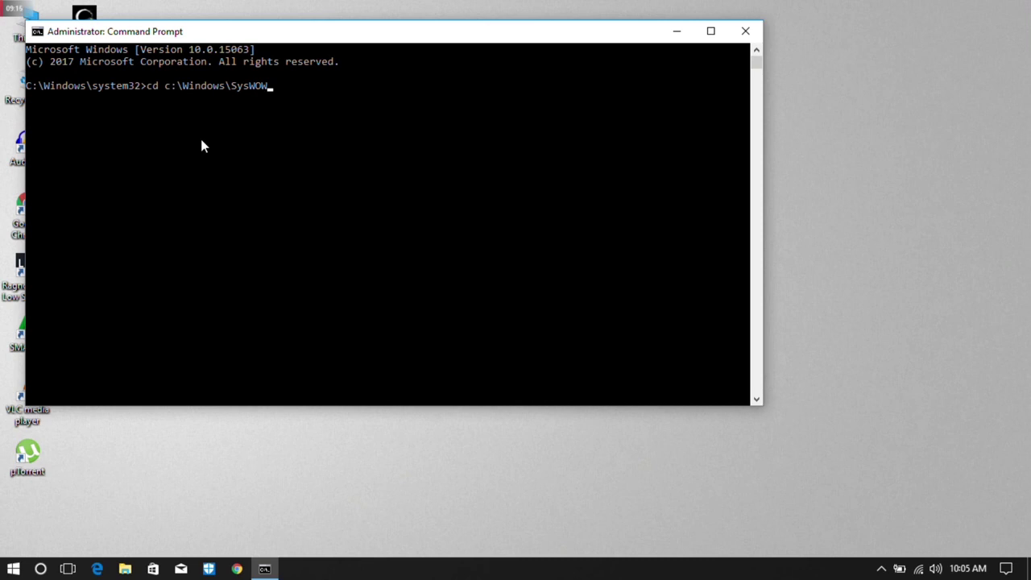
type("64")
key("Return")
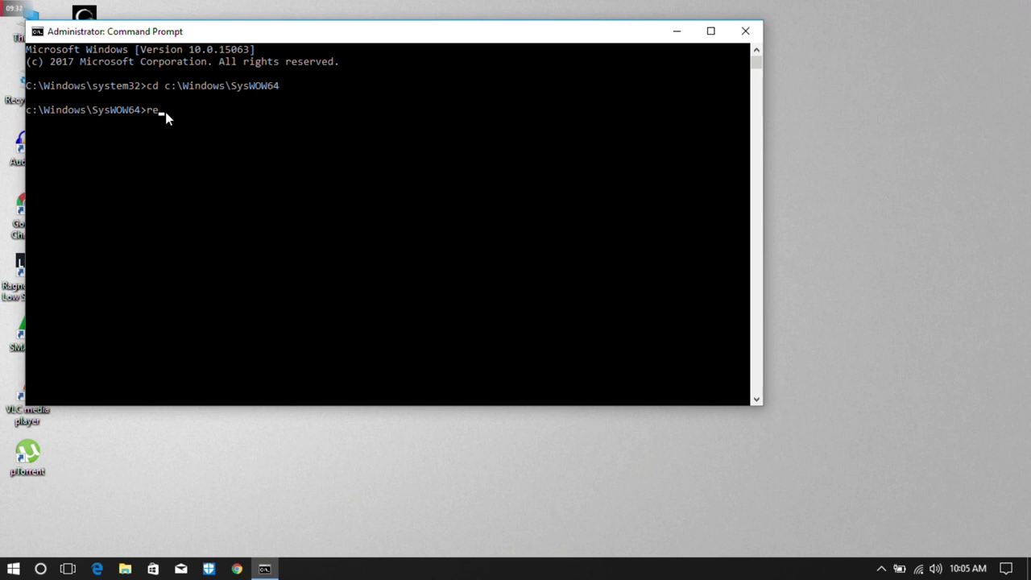
type("svr32")
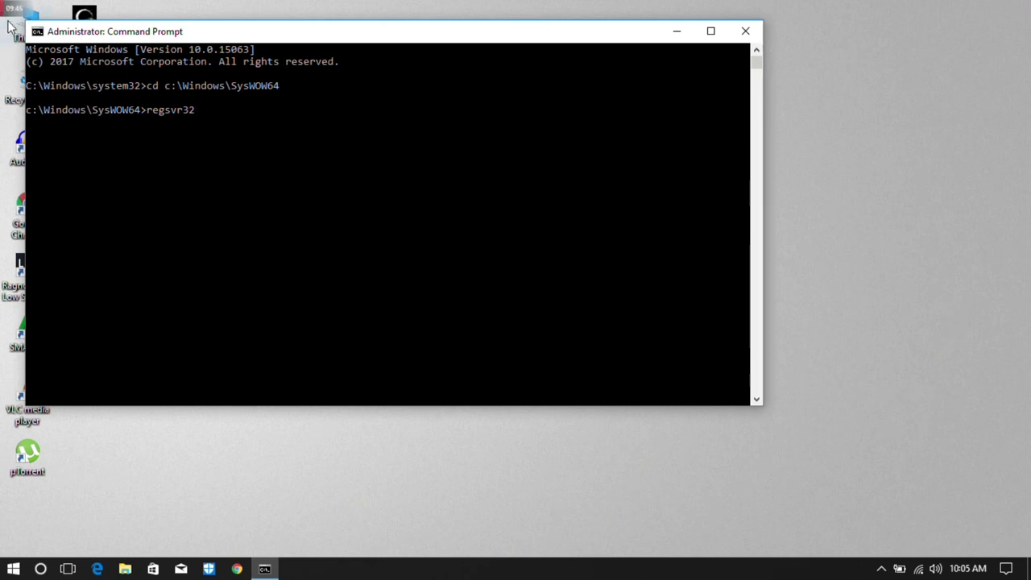
Step: Check the DLL's file name inside the ISDone (1) archive in Downloads, and close the archive and the folder window
key("super+e")
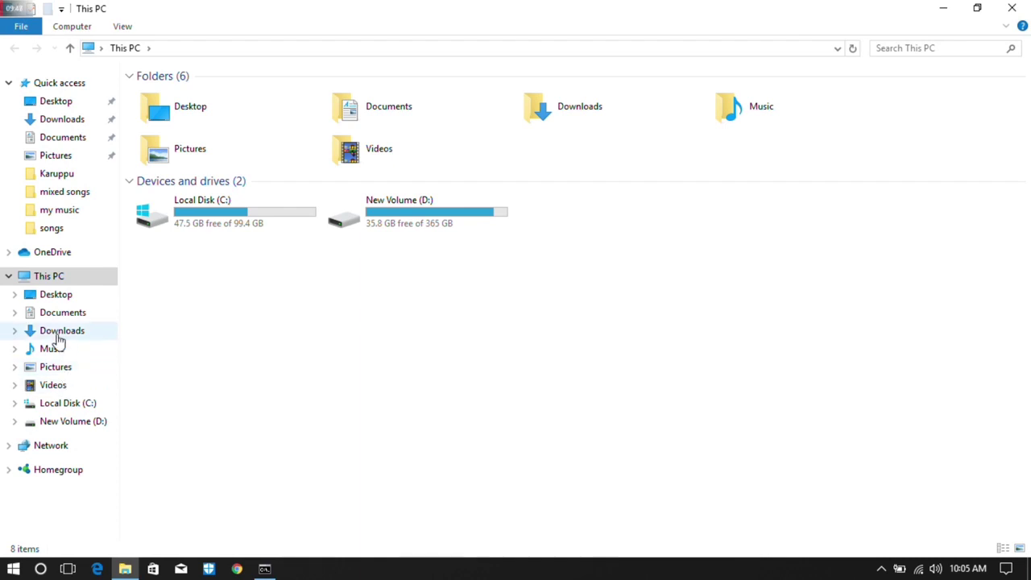
left_click(57, 338)
left_click(166, 222)
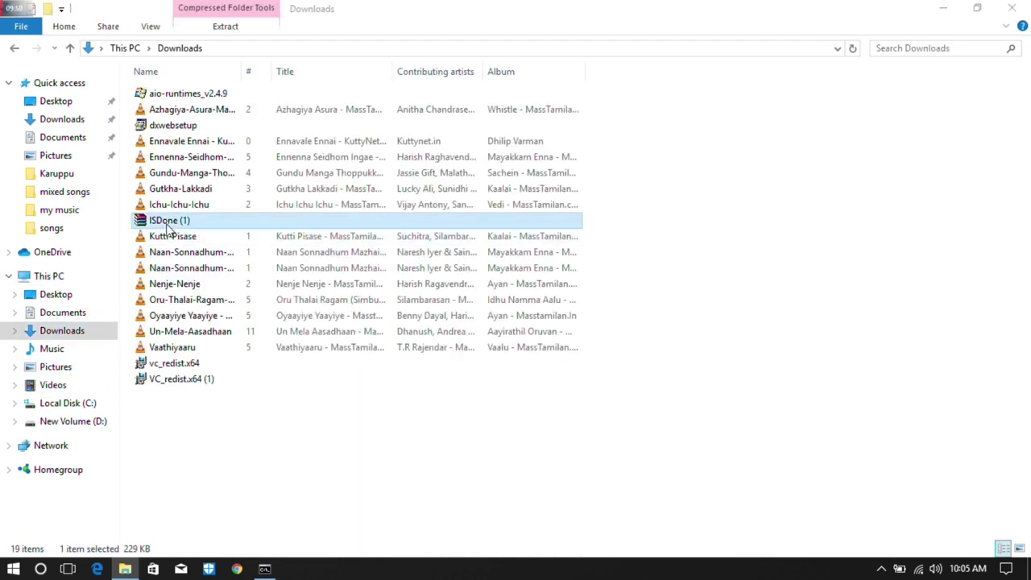
double_click(167, 224)
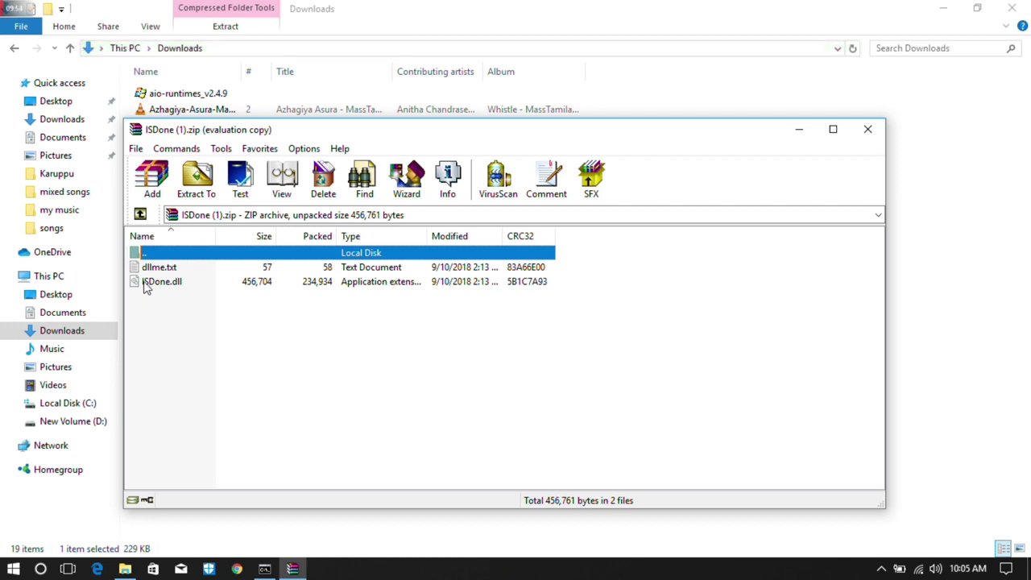
right_click(144, 283)
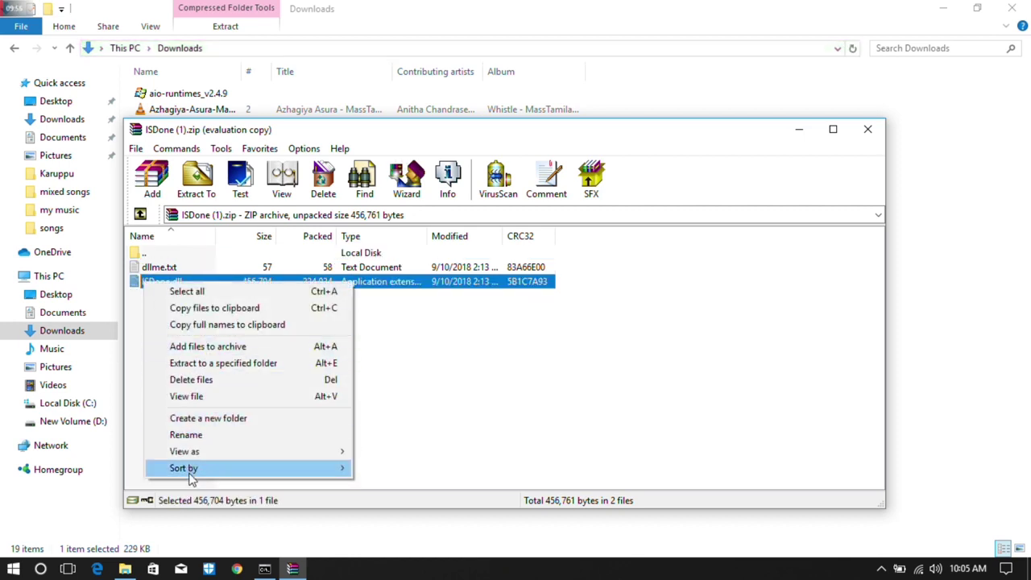
left_click(137, 288)
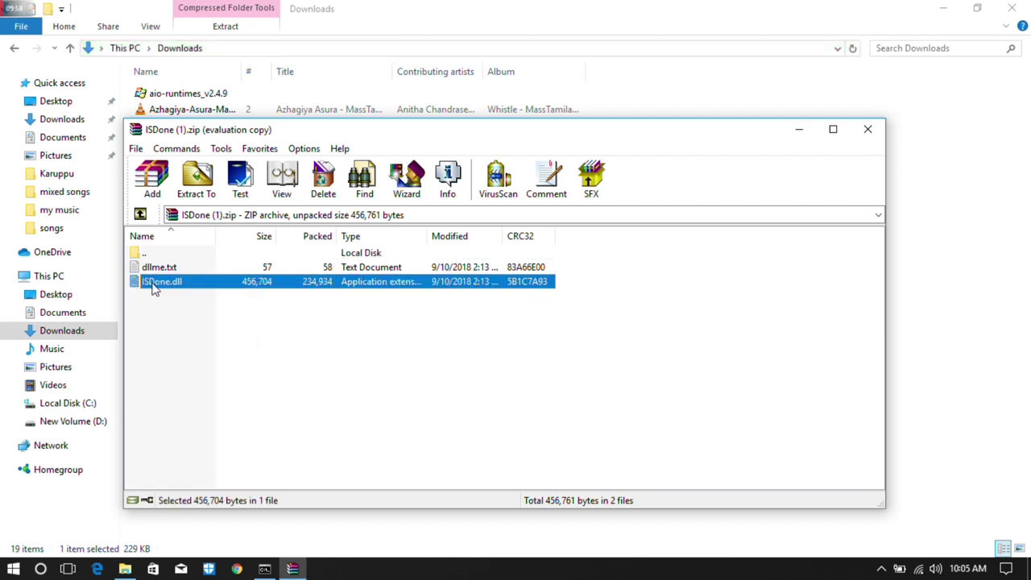
left_click(868, 129)
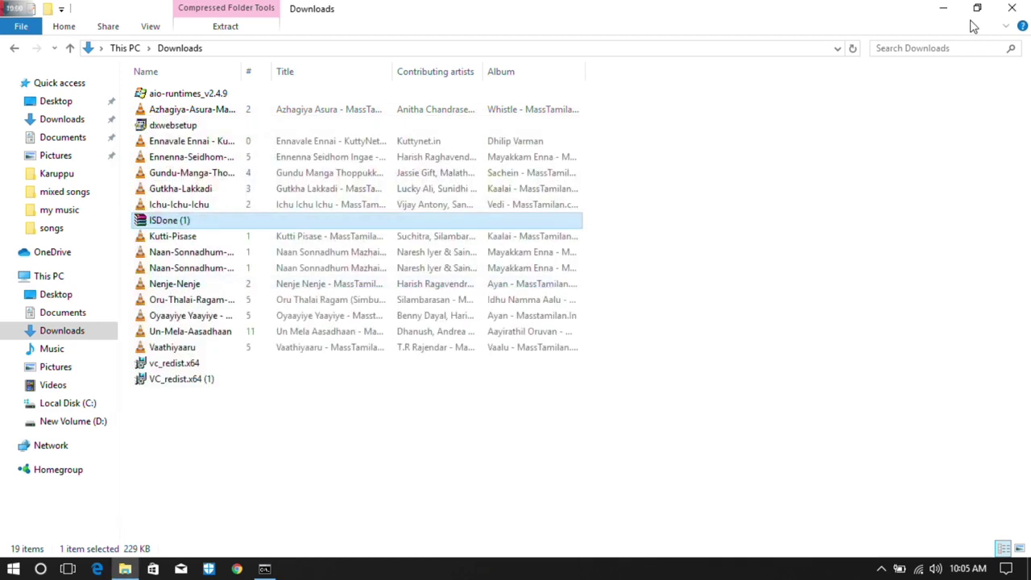
left_click(1012, 8)
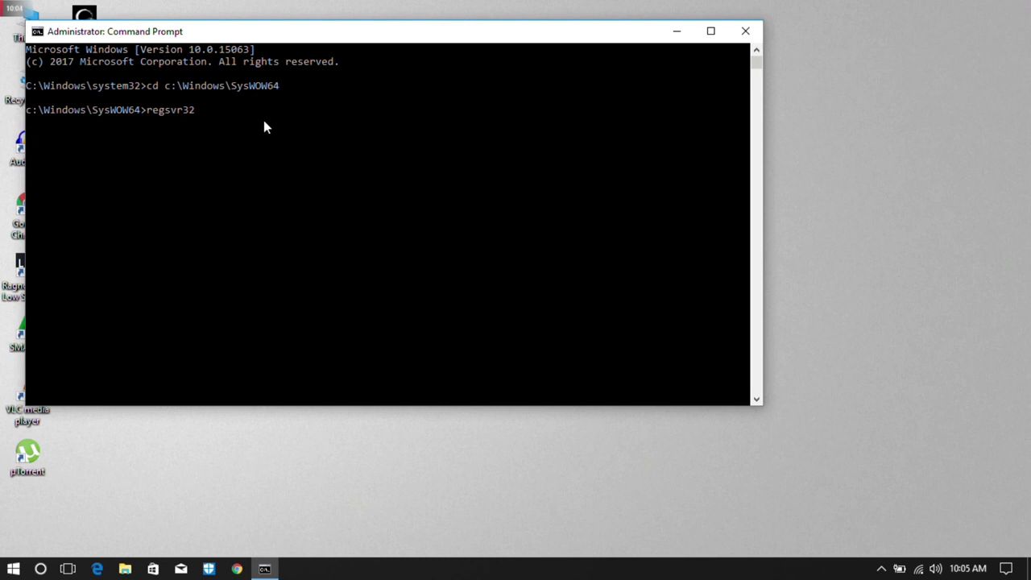
Step: Try to register the DLL by running regsvr32 ISDone.dll, dismiss the RegSvr32 dialog and close the Command Prompt
type("ISDone.dll")
key("Return")
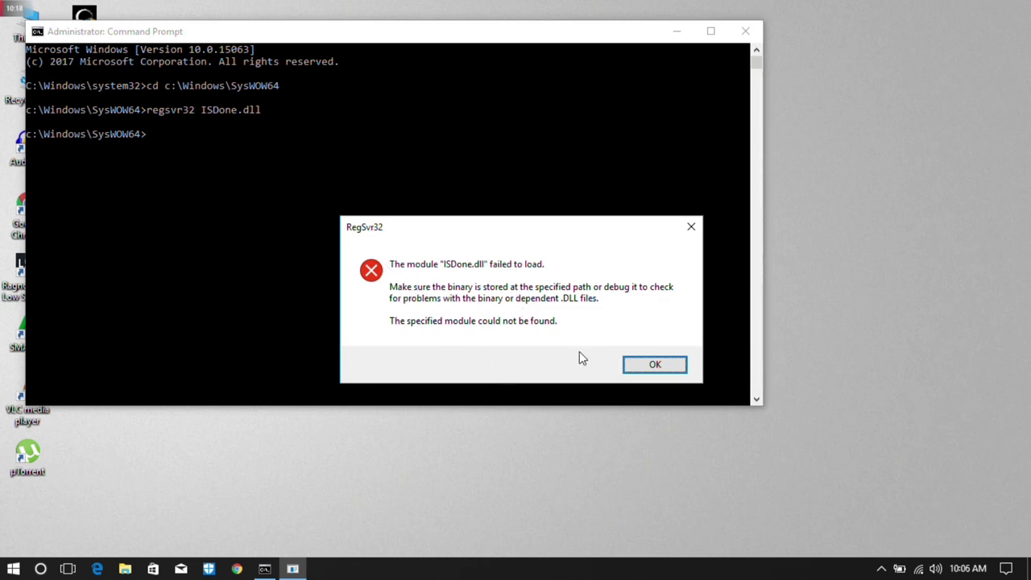
left_click(643, 371)
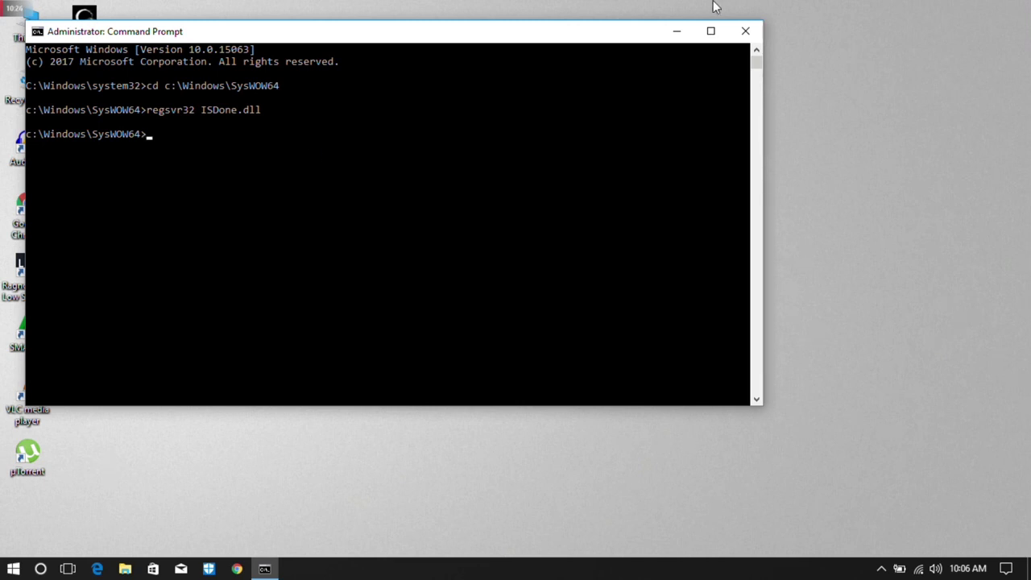
left_click(747, 32)
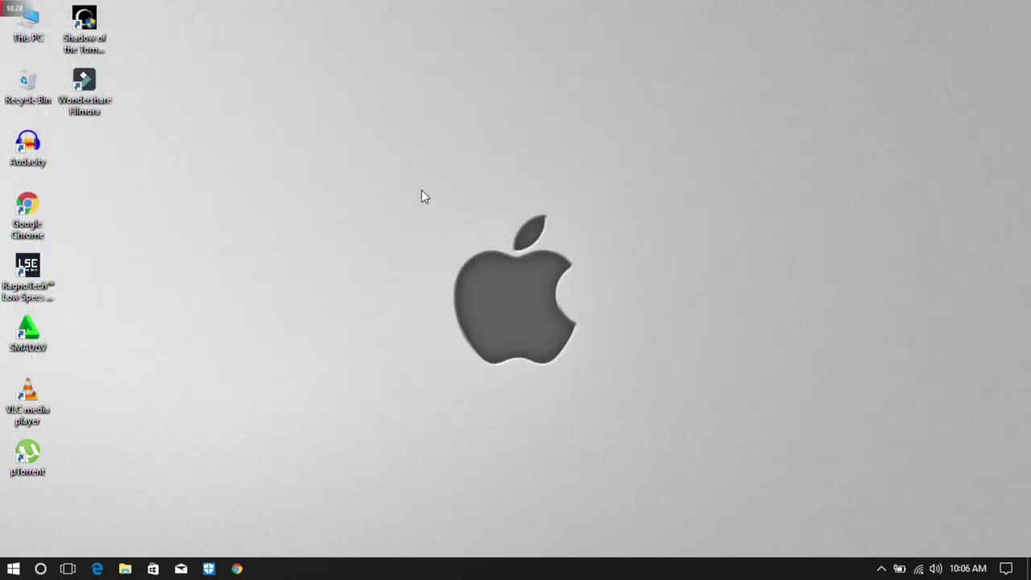